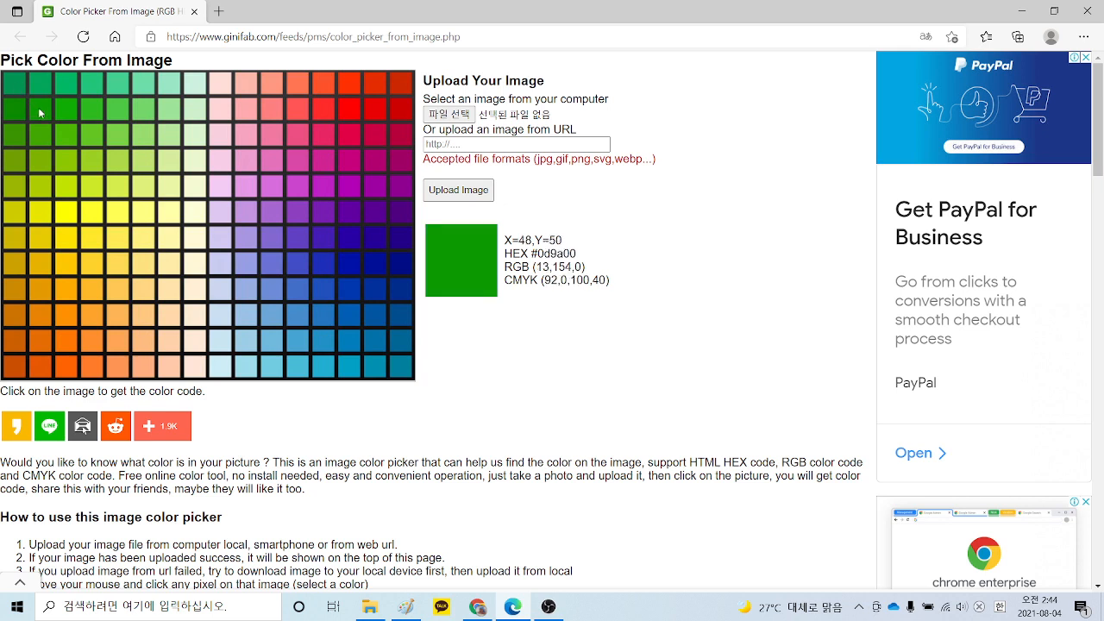
Step: Sample the dark blue swatch in the colour chart to get its colour code
left_click(365, 239)
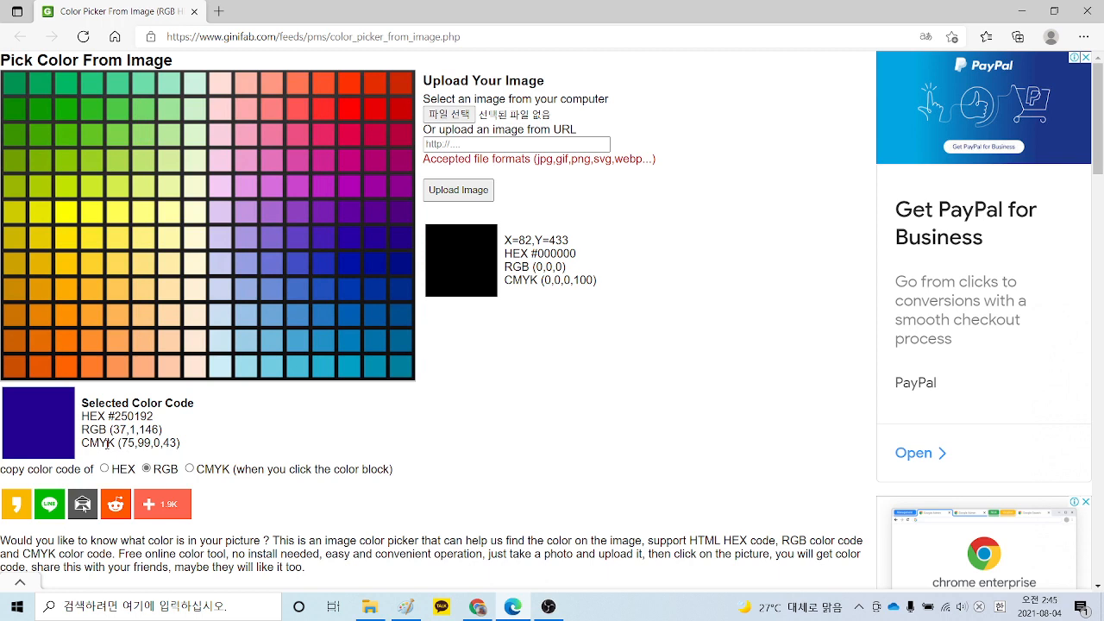
Step: Load the image file 내사진 from the desktop into the colour picker and sample a skin tone from the face
left_click(452, 120)
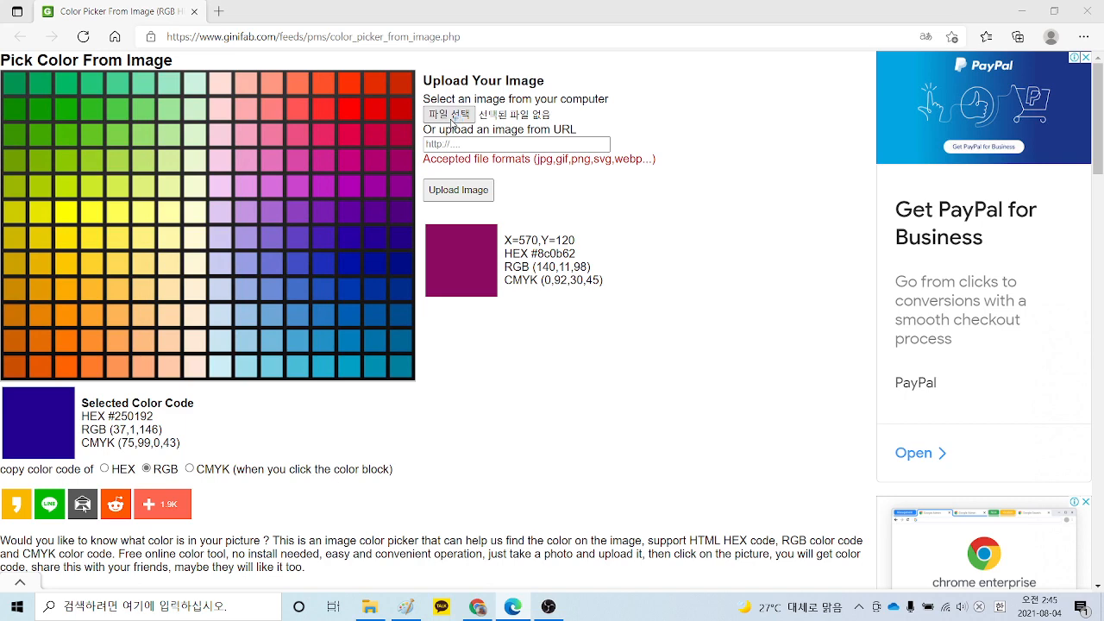
scroll(207, 186, "down", 3)
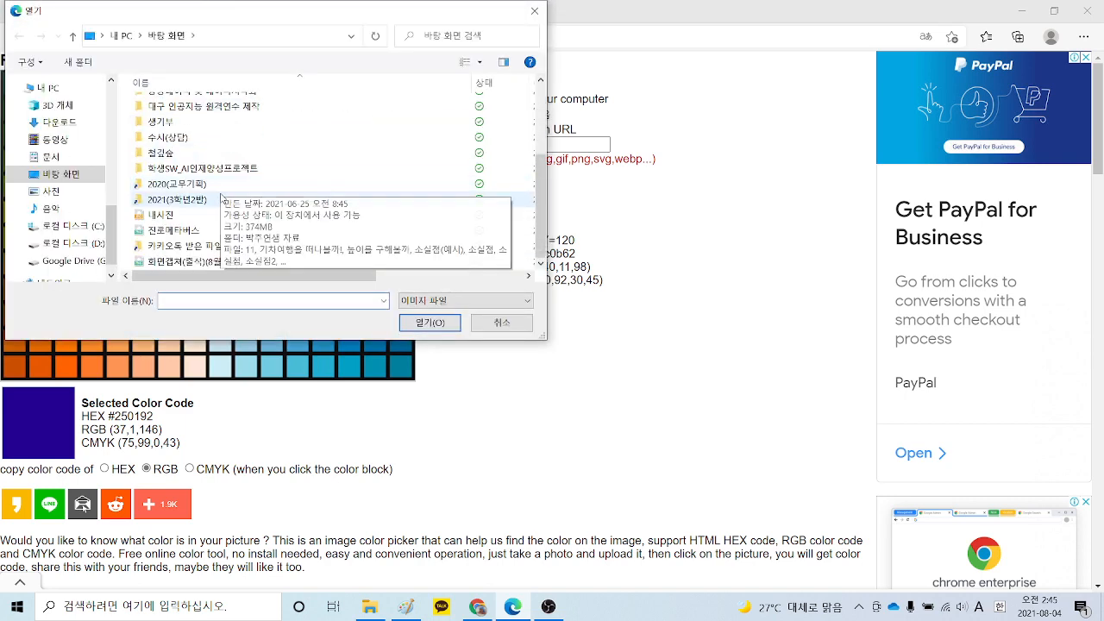
left_click(173, 216)
double_click(172, 215)
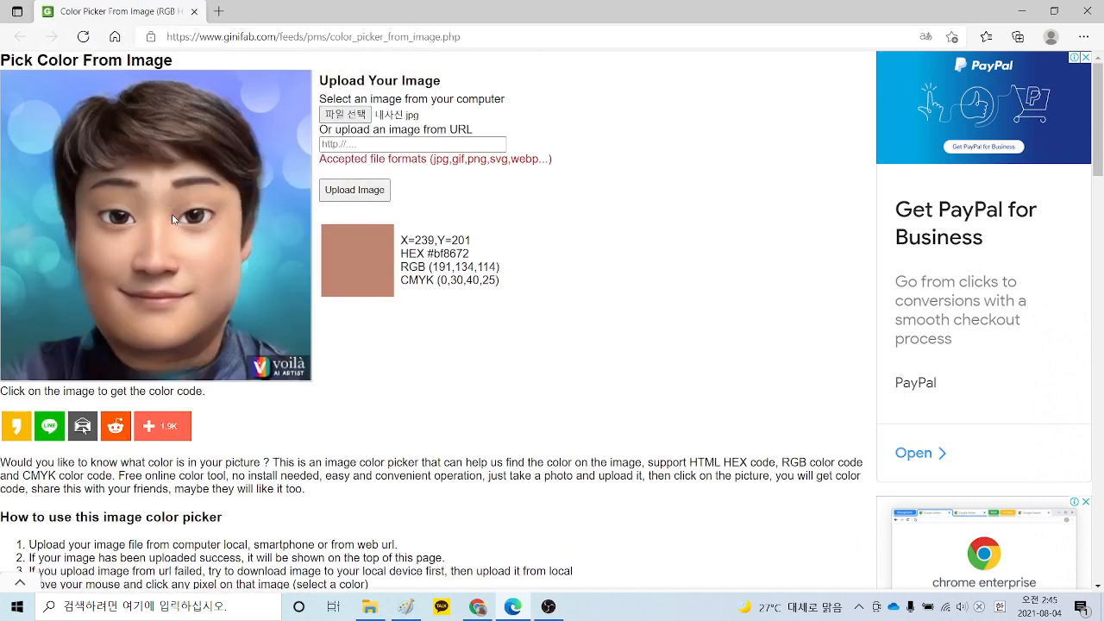
left_click(219, 255)
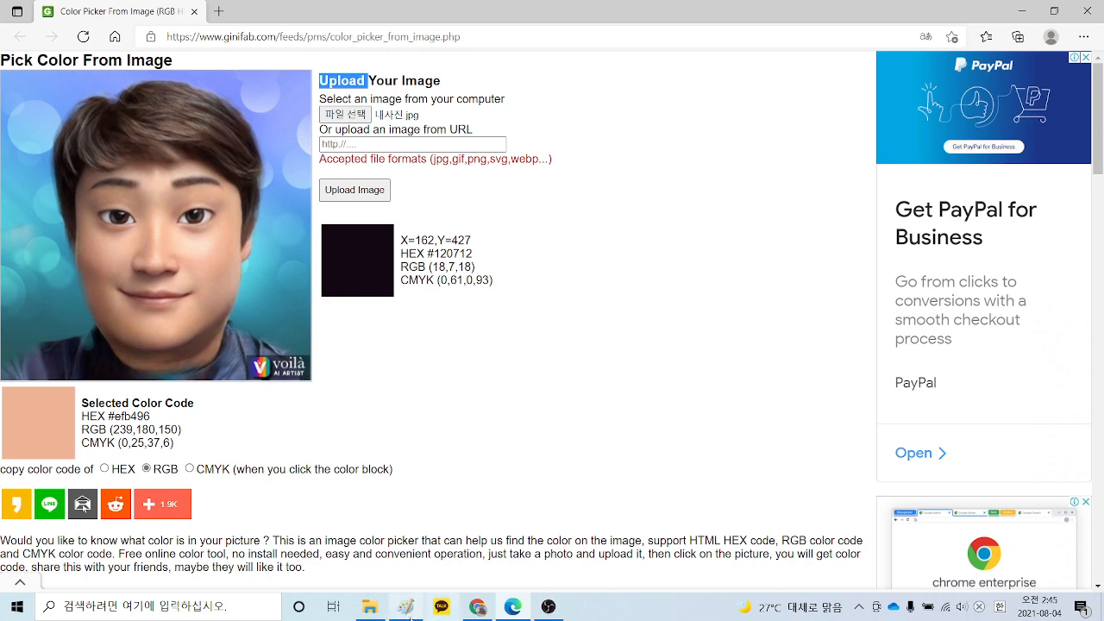
Step: Switch to Paint and choose a magenta shade with hue 208 and saturation 149 in the colour editor, adjusting its brightness
left_click(407, 609)
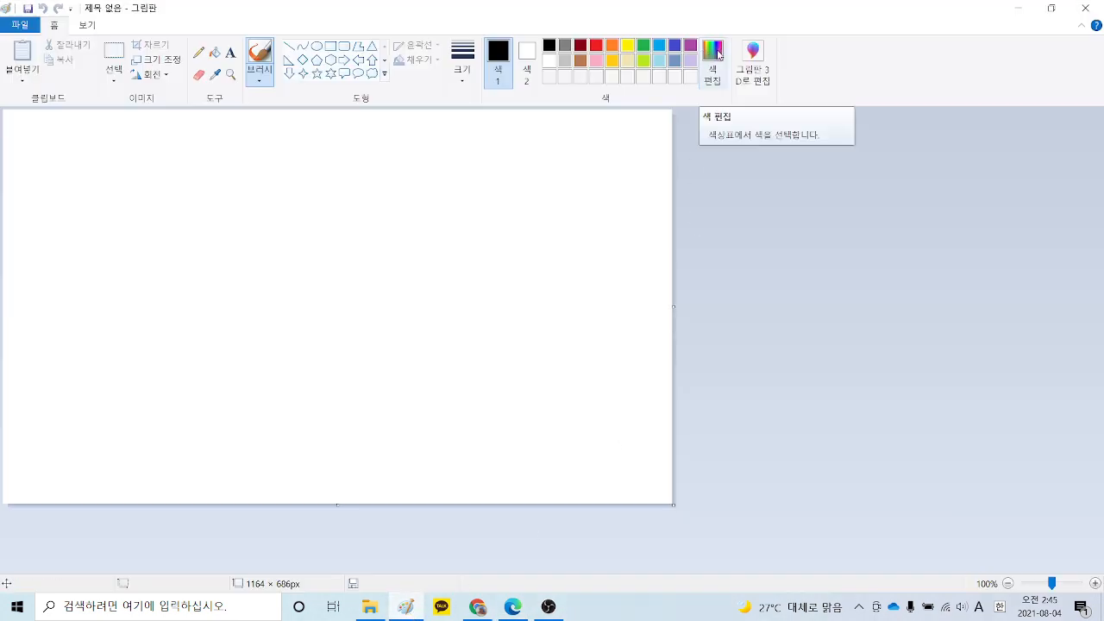
left_click(713, 52)
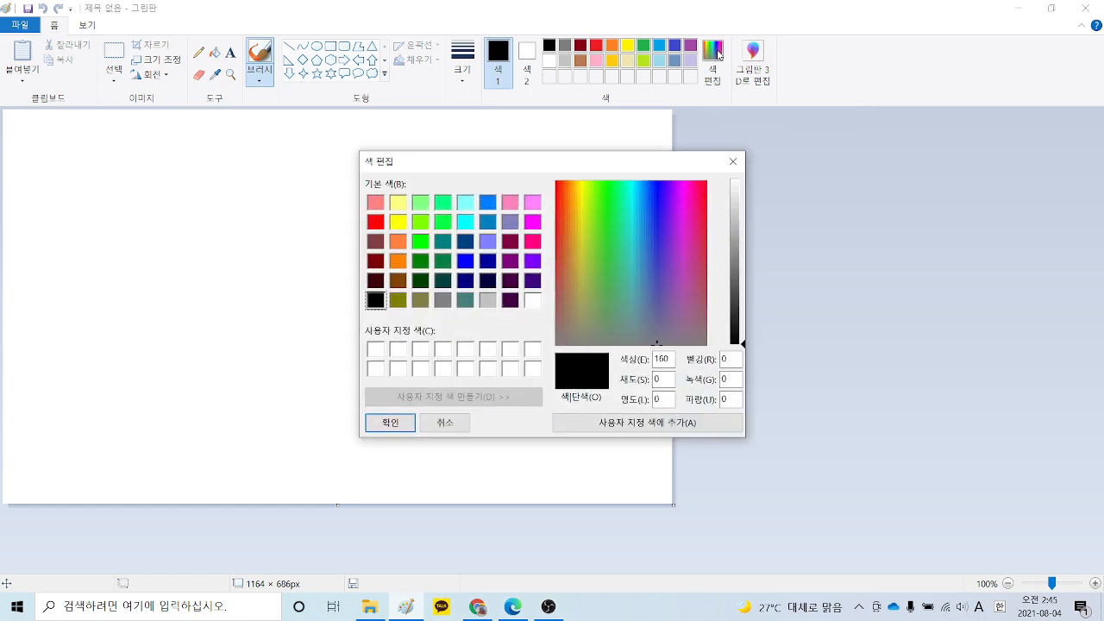
left_click(687, 244)
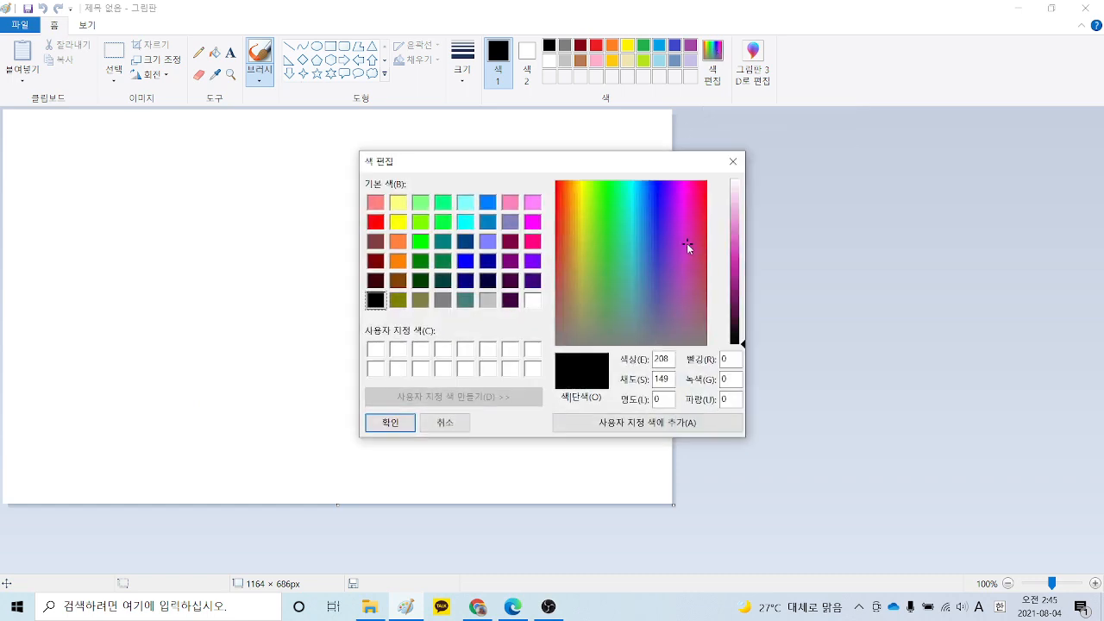
left_click(739, 247)
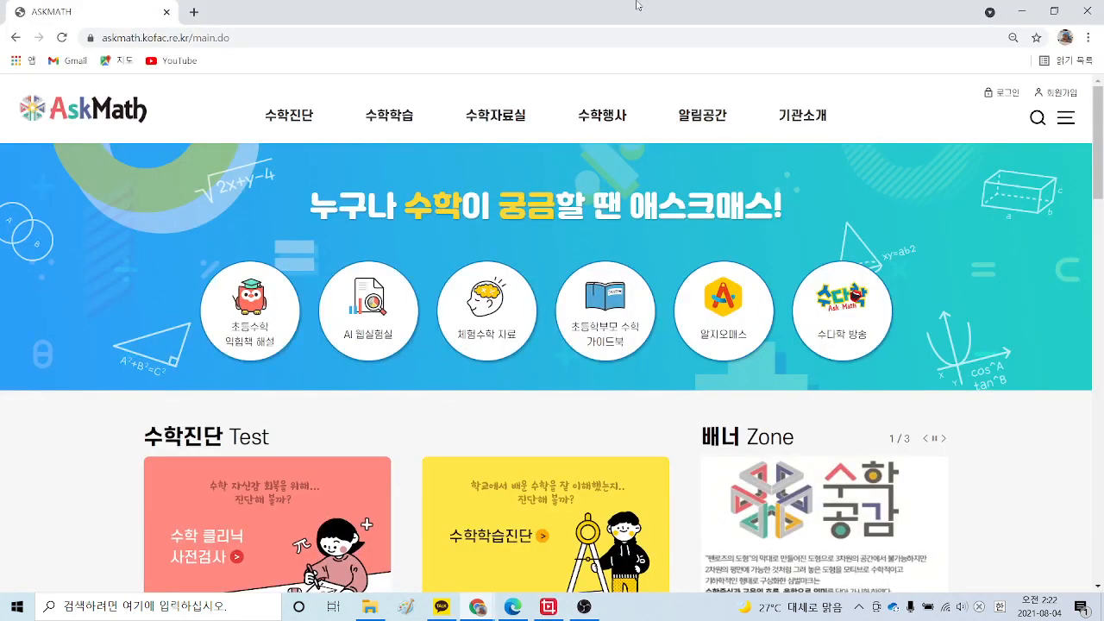
Step: Open the AI 웹실험실 page under 수학학습 on the AskMath site in Chrome and start a new template (새템플릿)
mouse_move(388, 125)
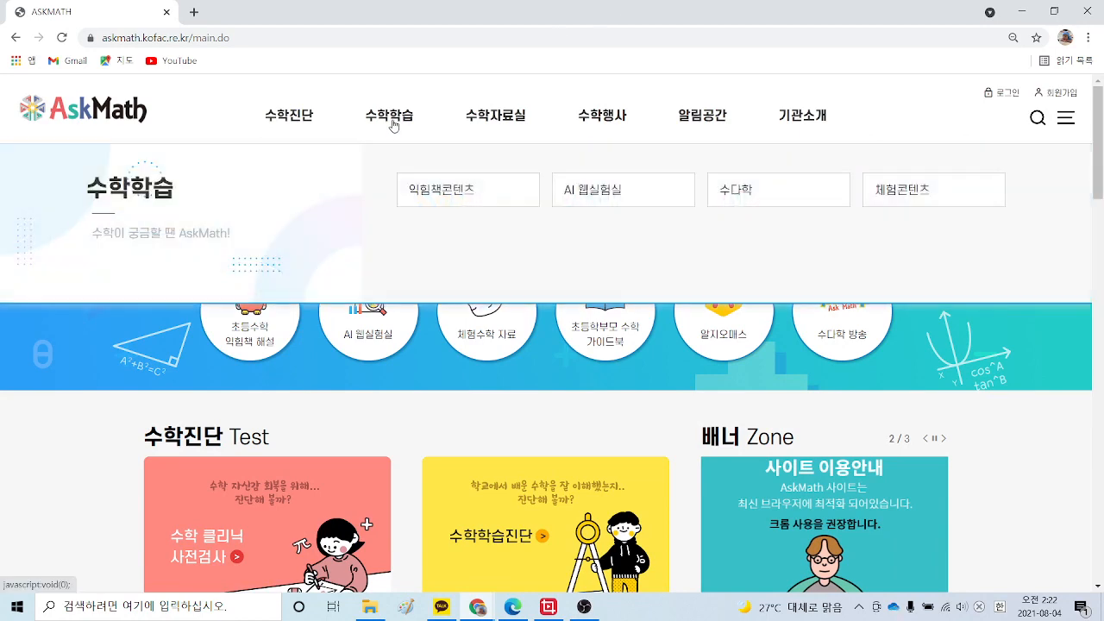
left_click(608, 191)
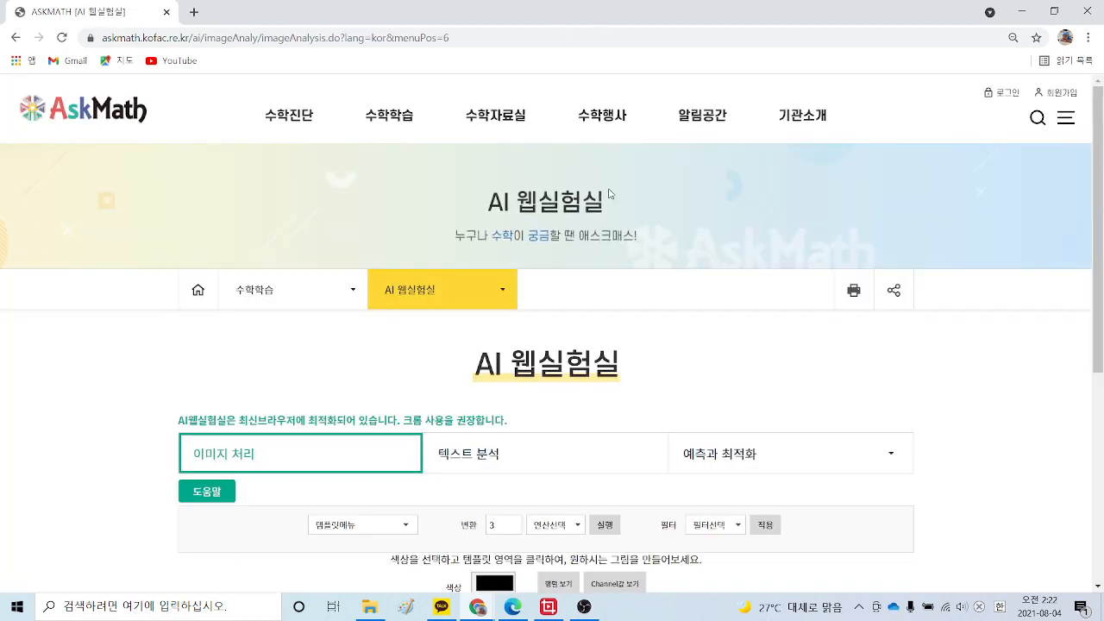
scroll(259, 481, "down", 2)
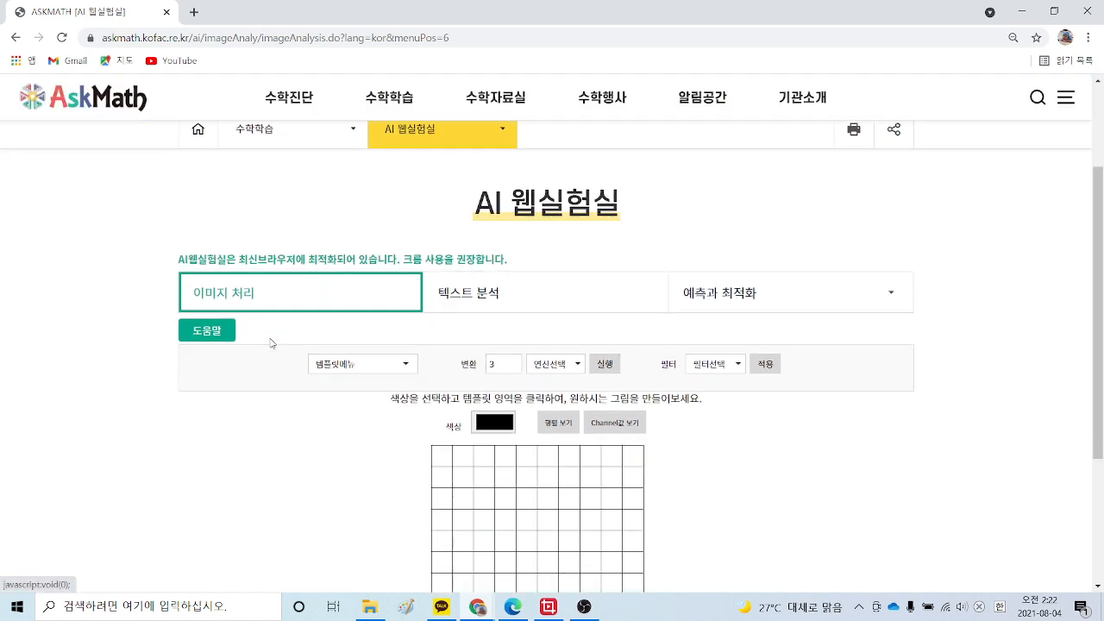
scroll(267, 294, "down", 1)
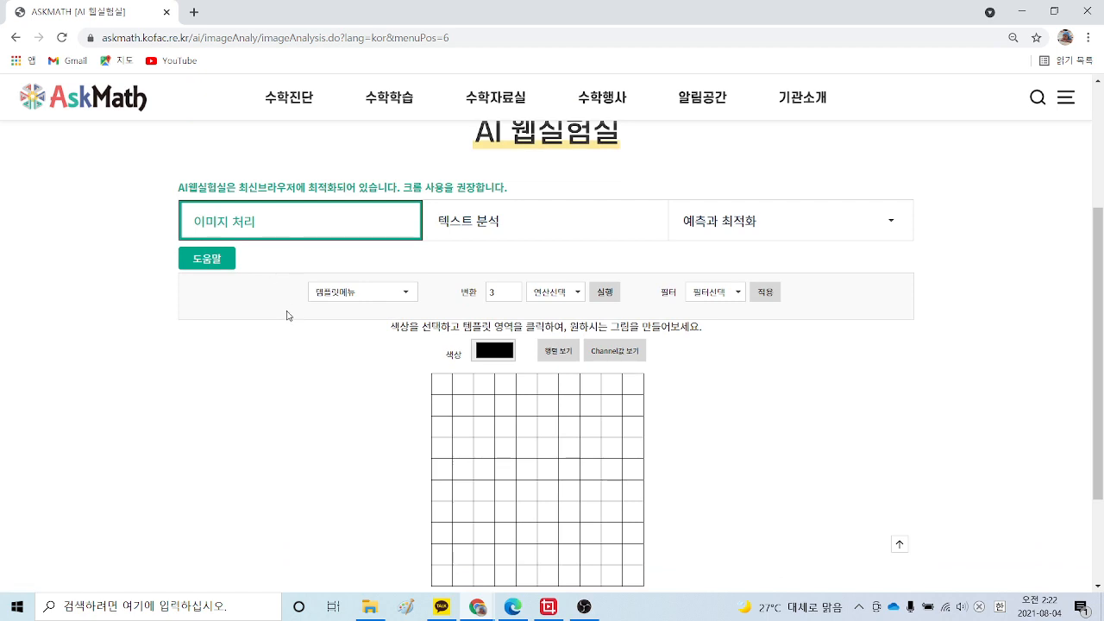
scroll(315, 359, "down", 1)
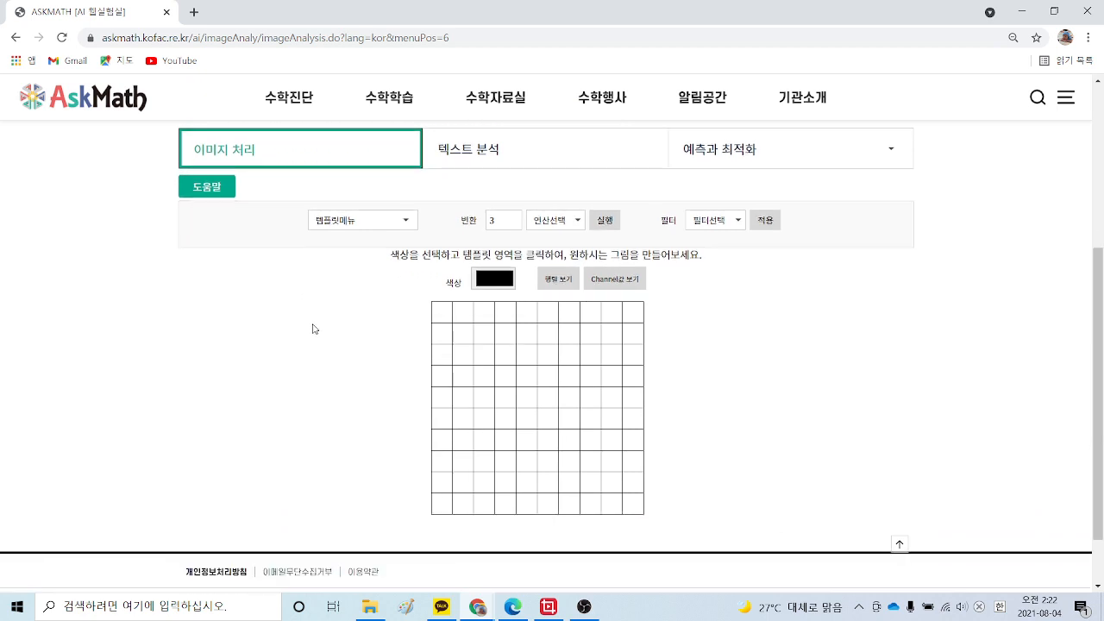
left_click(370, 229)
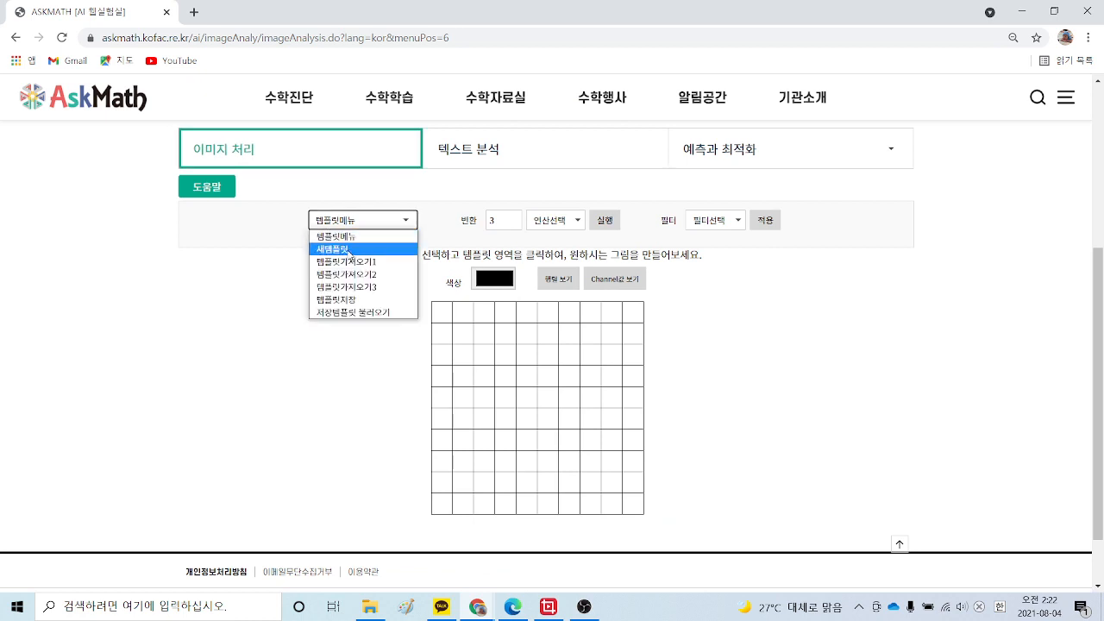
left_click(349, 250)
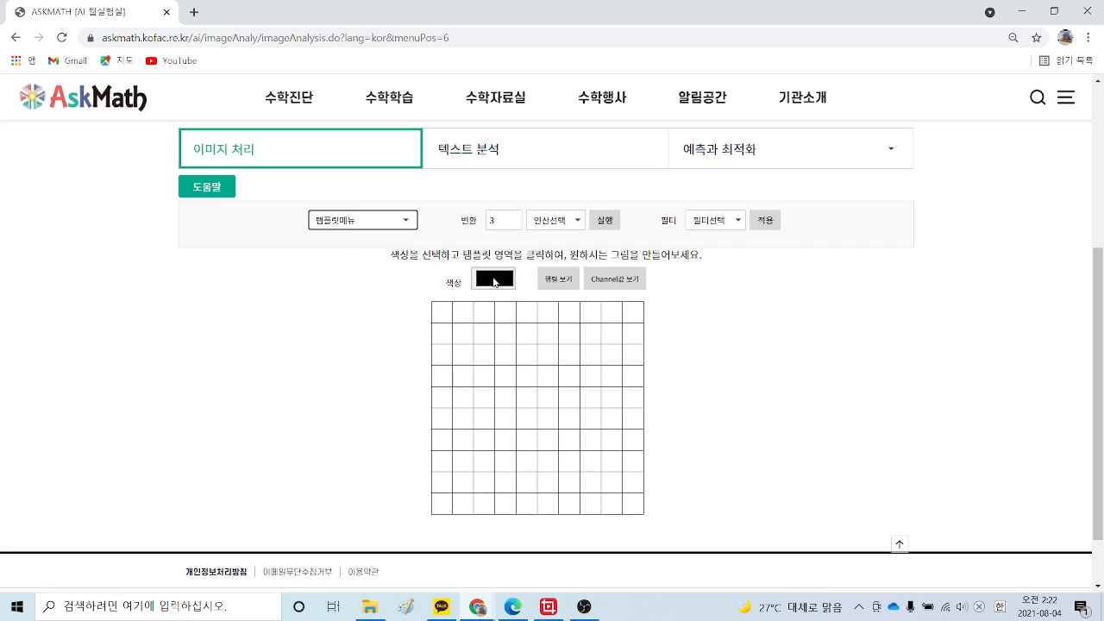
Step: Set the colour to muted red (RGB 186, 69, 69) and paint three diagonal cells near the grid's right edge
left_click(494, 282)
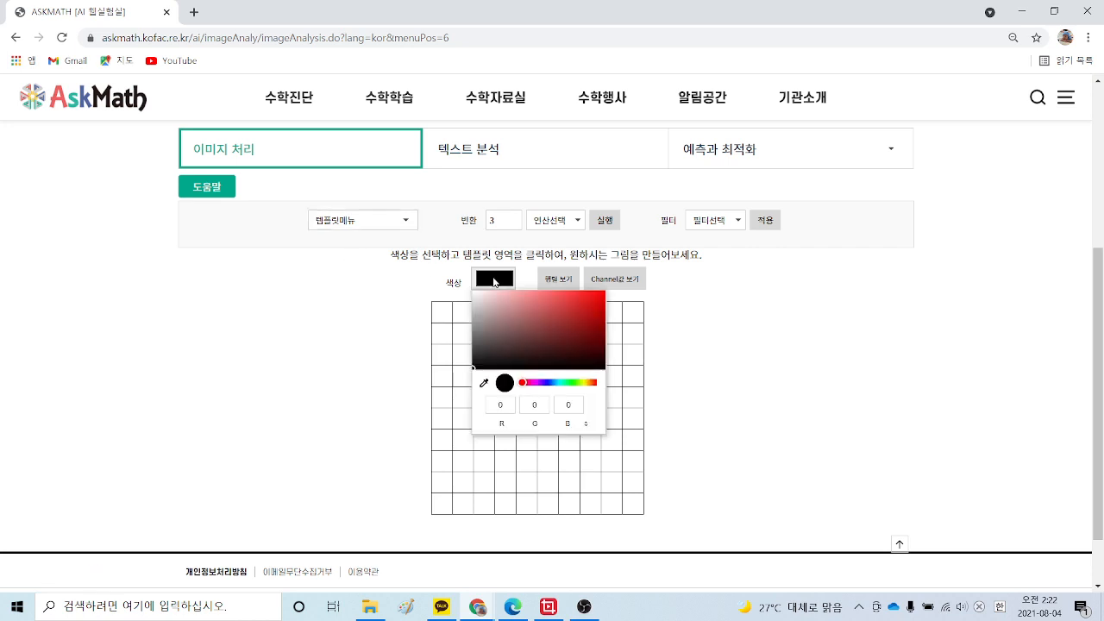
left_click(555, 312)
left_click(633, 423)
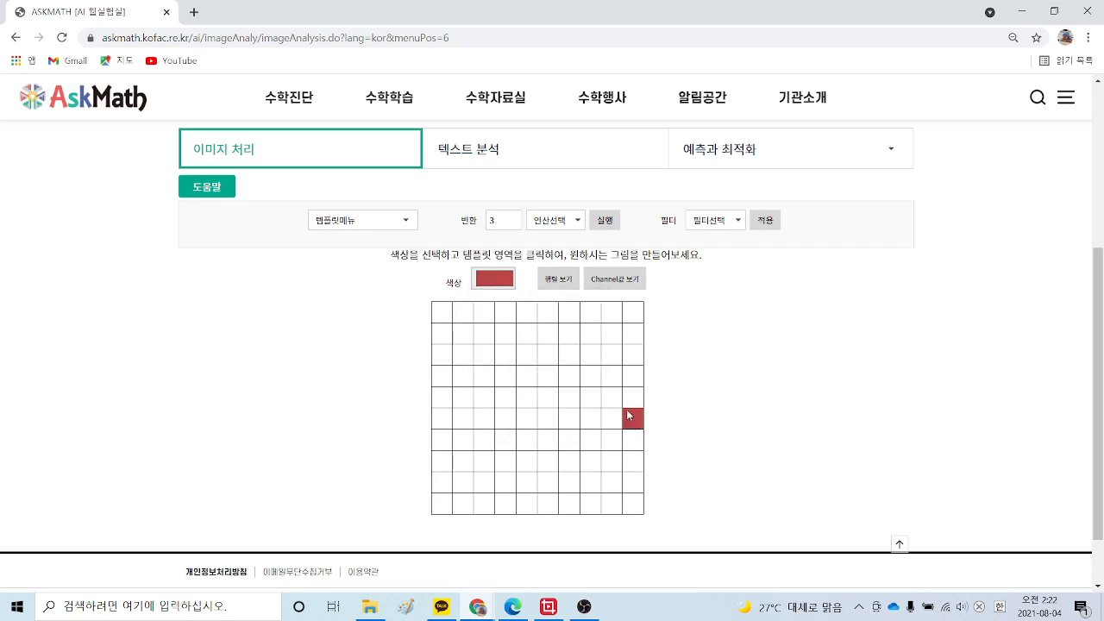
left_click(612, 397)
left_click(590, 376)
Step: Change the colour to blue (RGB 69, 126, 186) and paint five cells in the lower middle of the grid
left_click(495, 282)
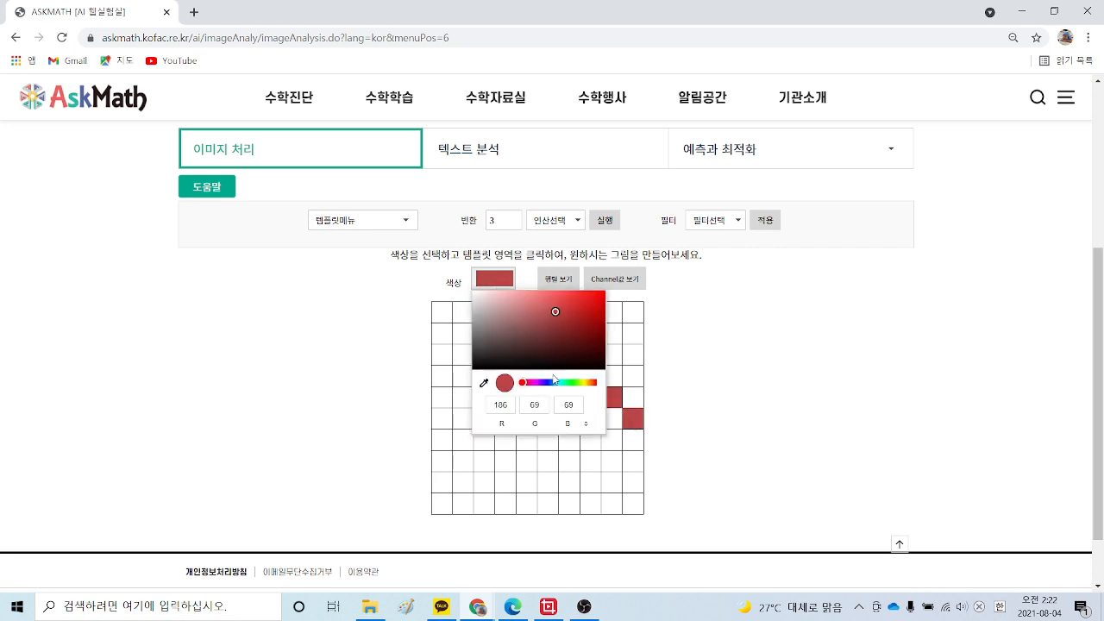
left_click(556, 382)
left_click(526, 460)
left_click(545, 419)
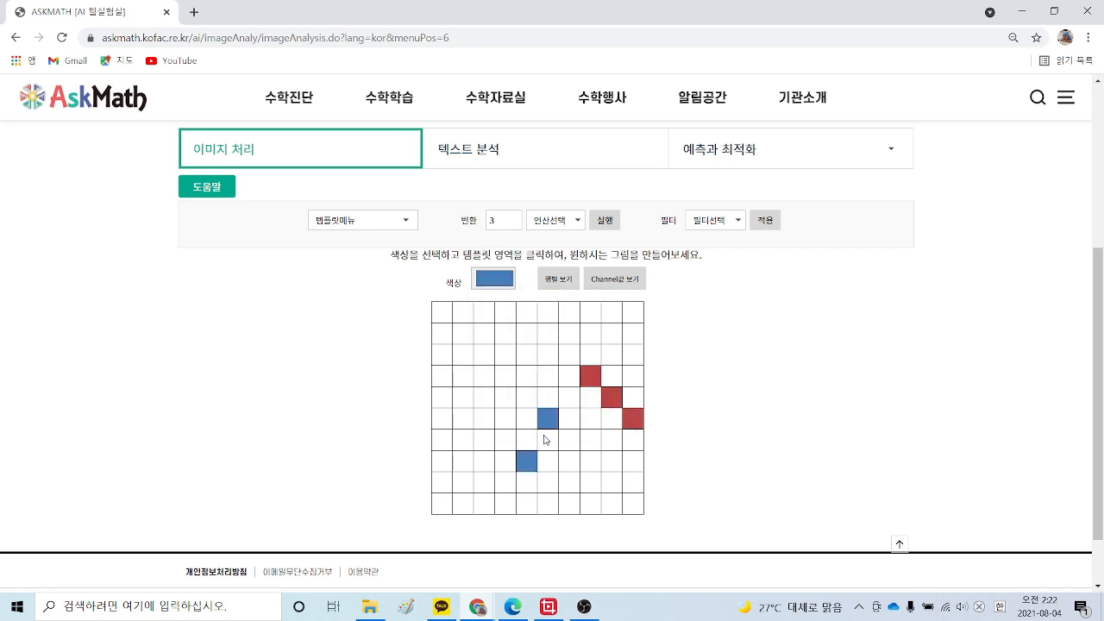
left_click(547, 441)
left_click(507, 441)
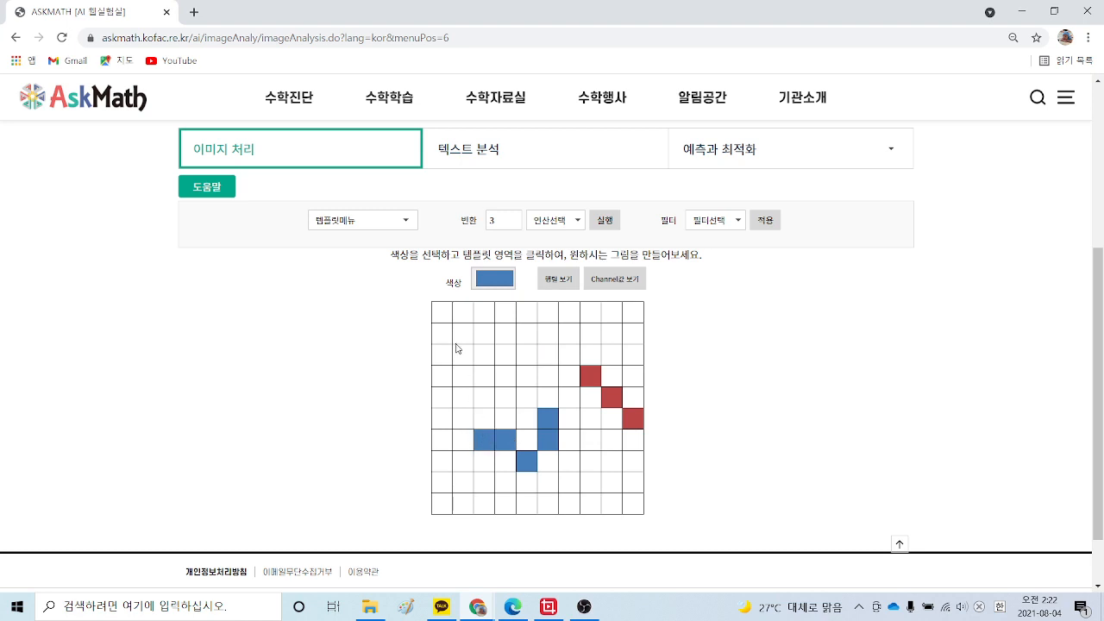
Step: Set the drawing colour to a deeper blue with RGB 37, 105, 177
left_click(497, 278)
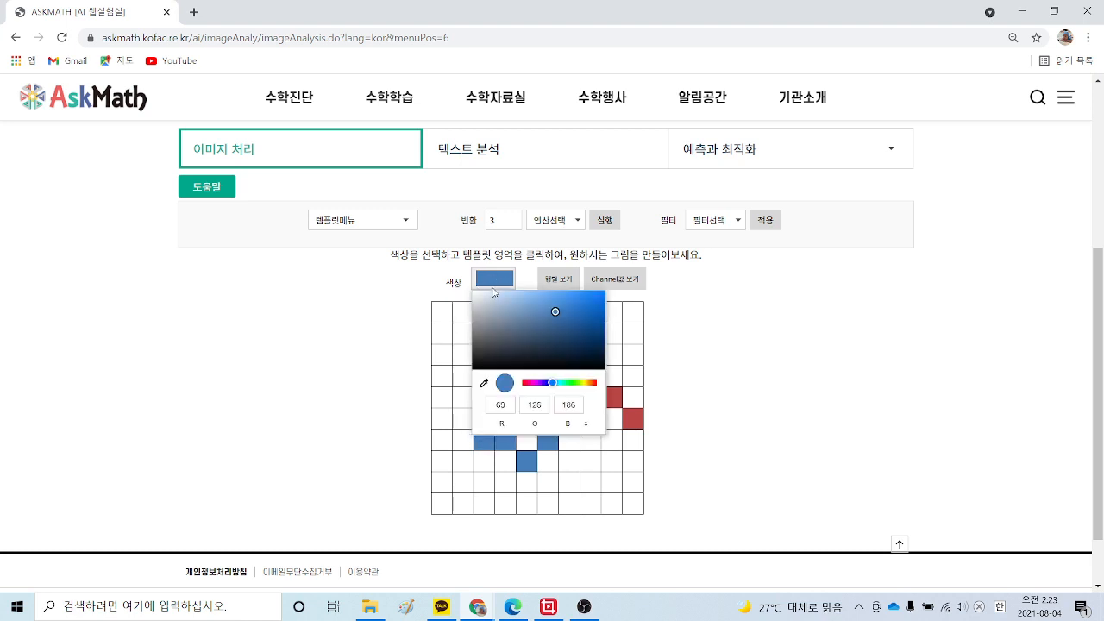
left_click(577, 317)
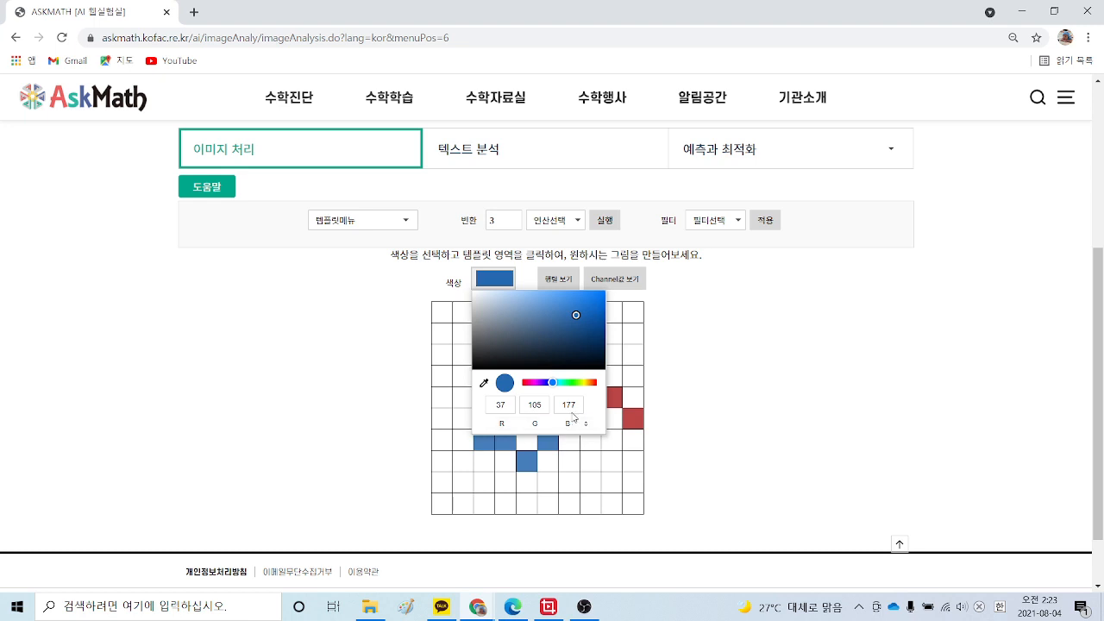
left_click(662, 427)
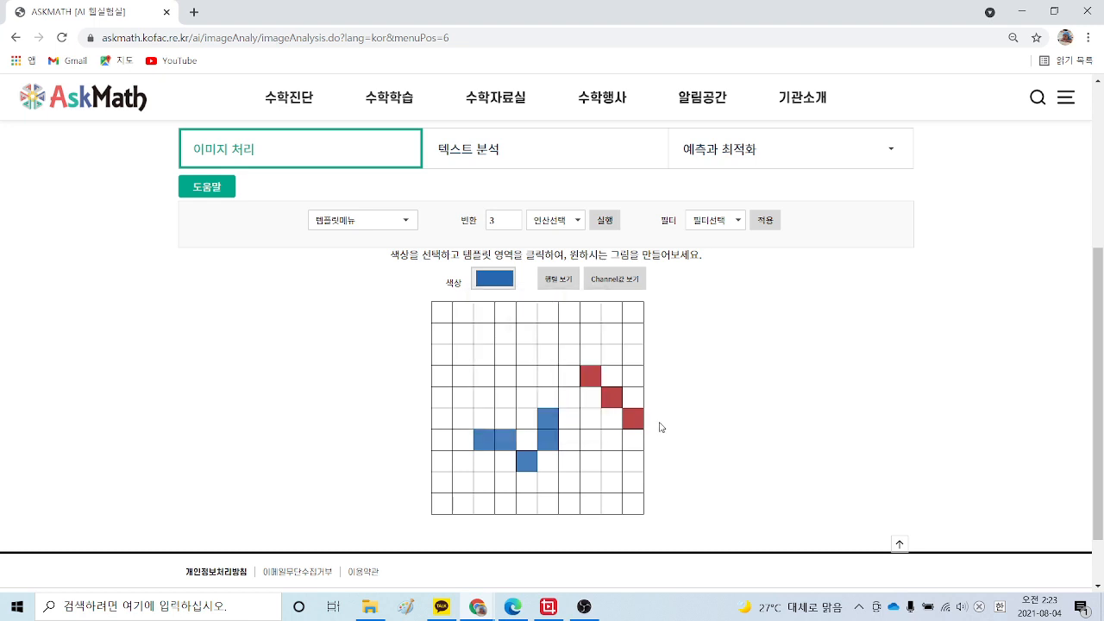
Step: Load the preset house template and run the 더하기 (add) transformation on it with a value of 50
left_click(374, 228)
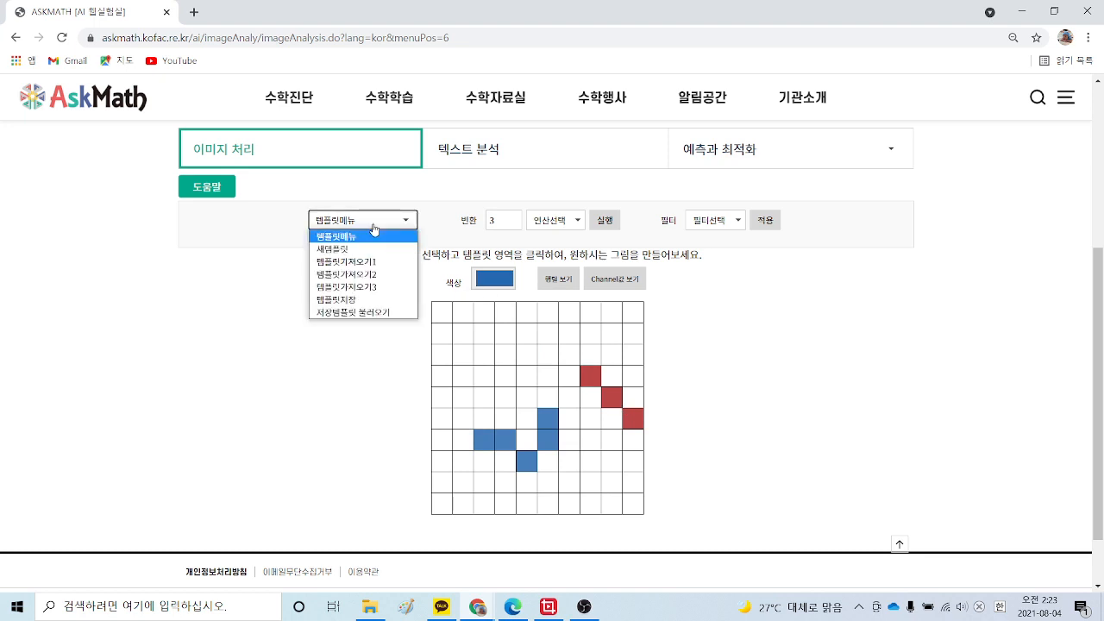
left_click(353, 269)
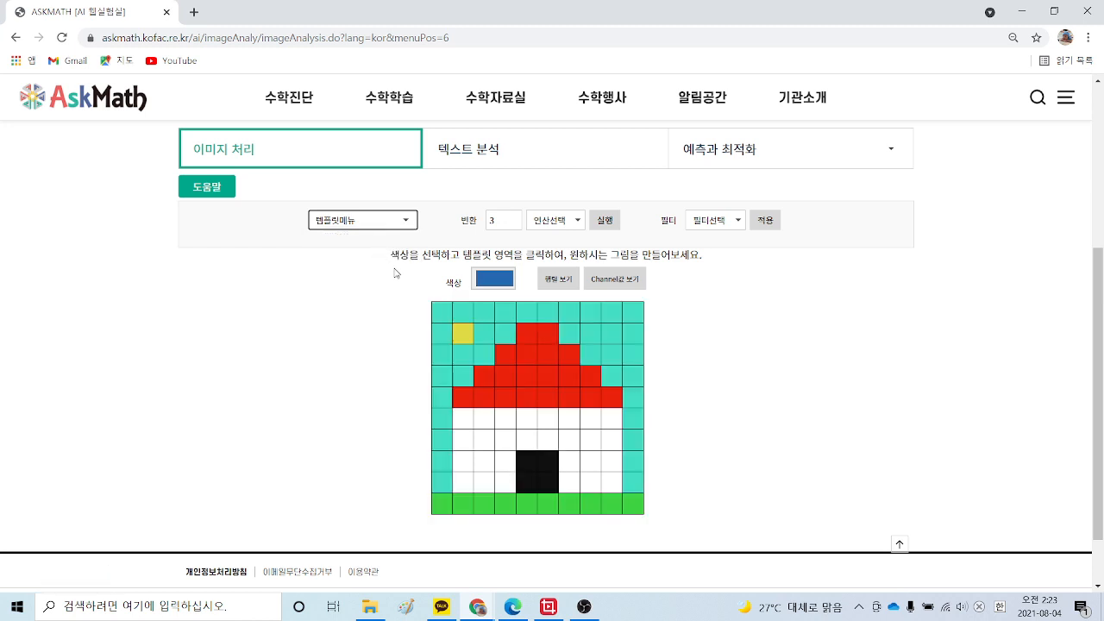
left_click(499, 220)
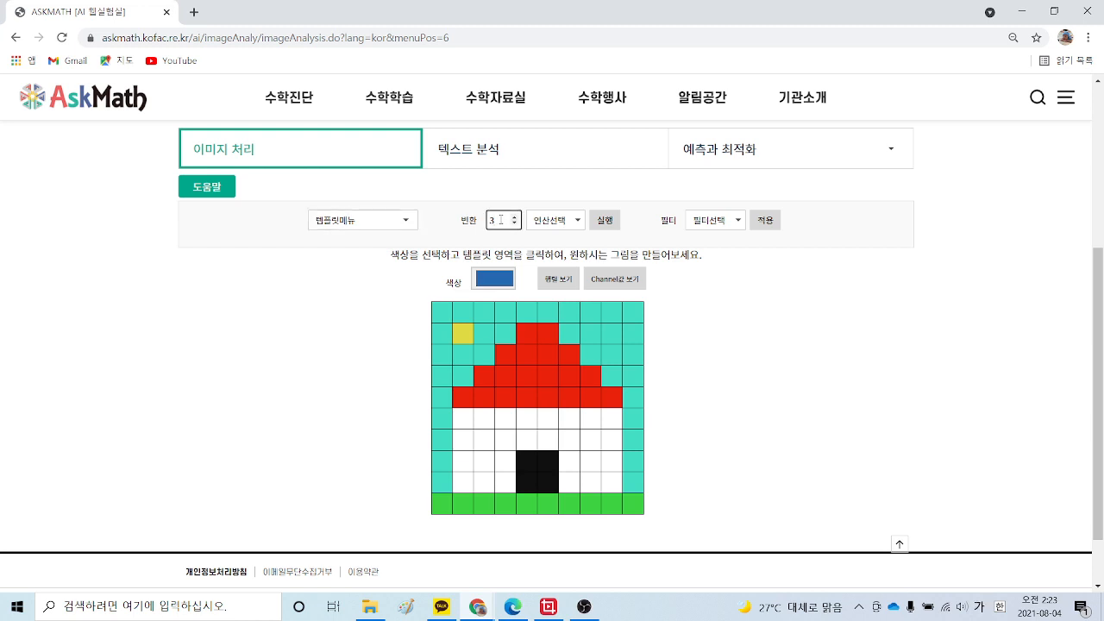
type("50")
left_click(563, 220)
left_click(556, 251)
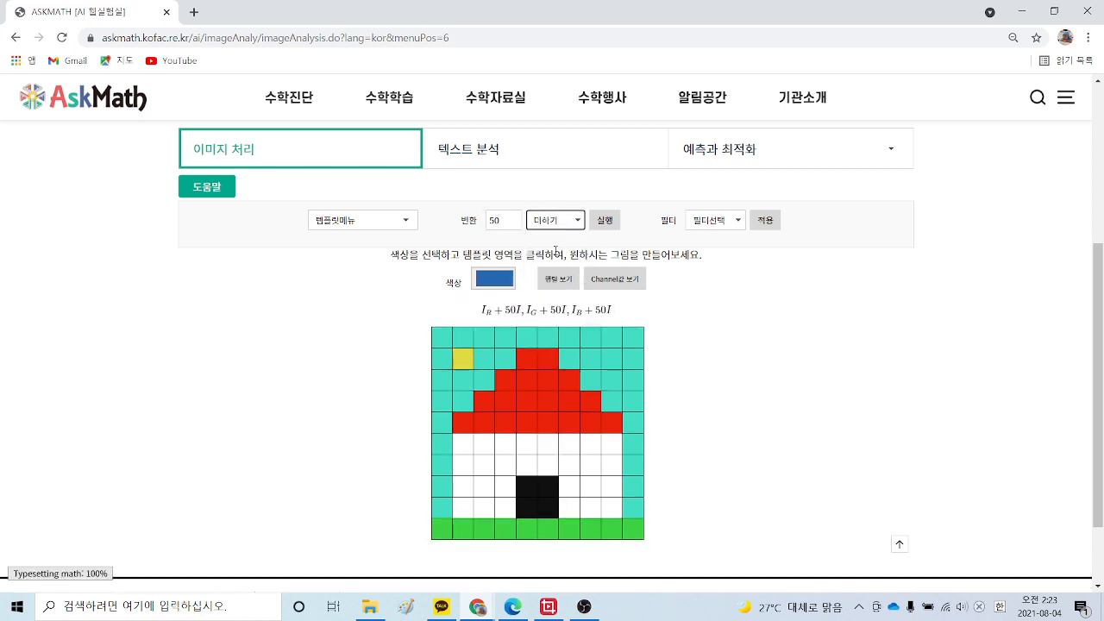
left_click(609, 222)
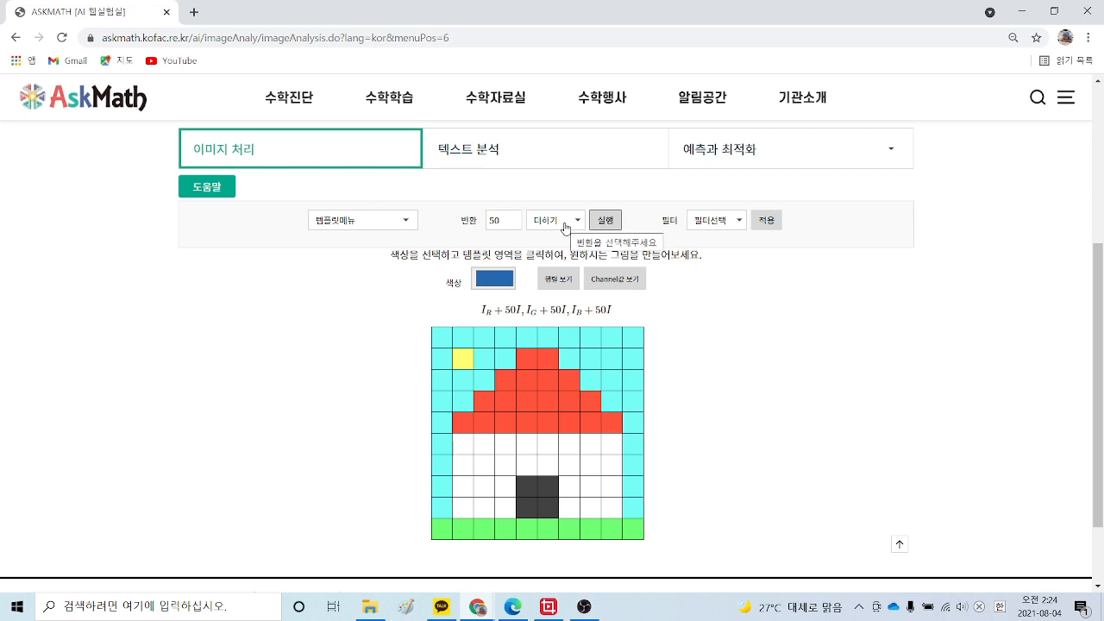
Step: Reload the original house template and brighten it again by applying 더하기 with a value of 50
left_click(380, 226)
left_click(358, 266)
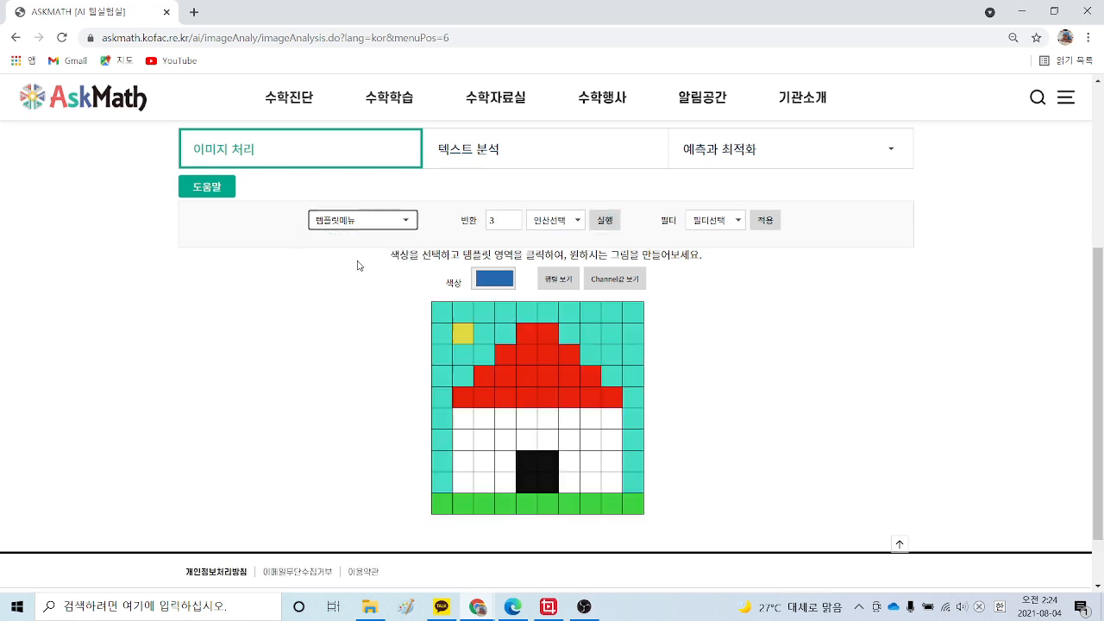
left_click(495, 218)
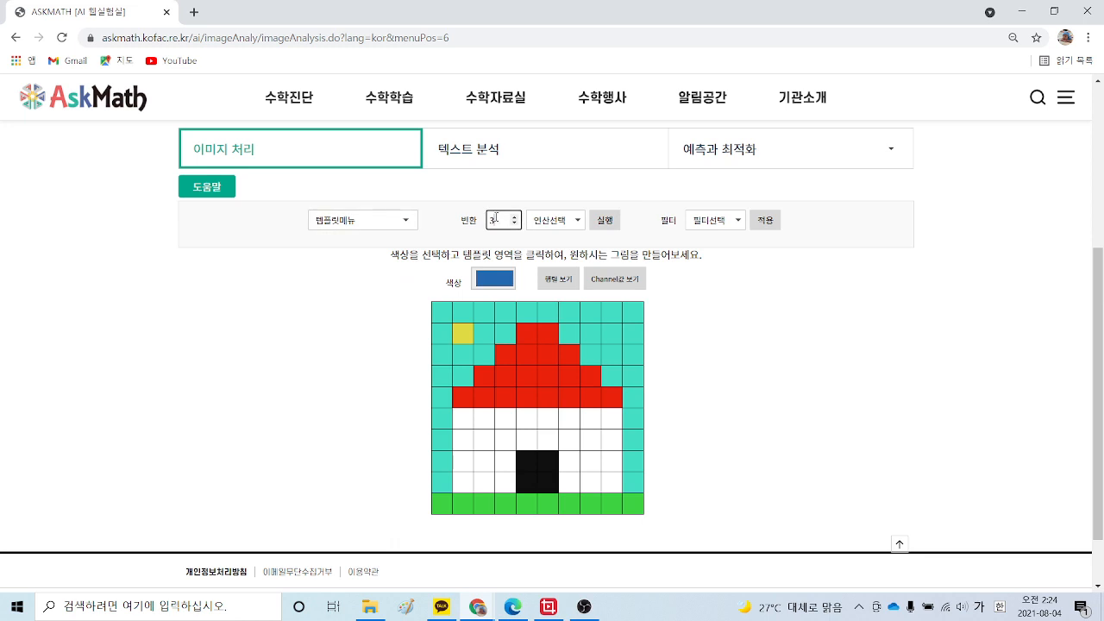
type("50")
left_click(556, 224)
left_click(545, 248)
left_click(604, 220)
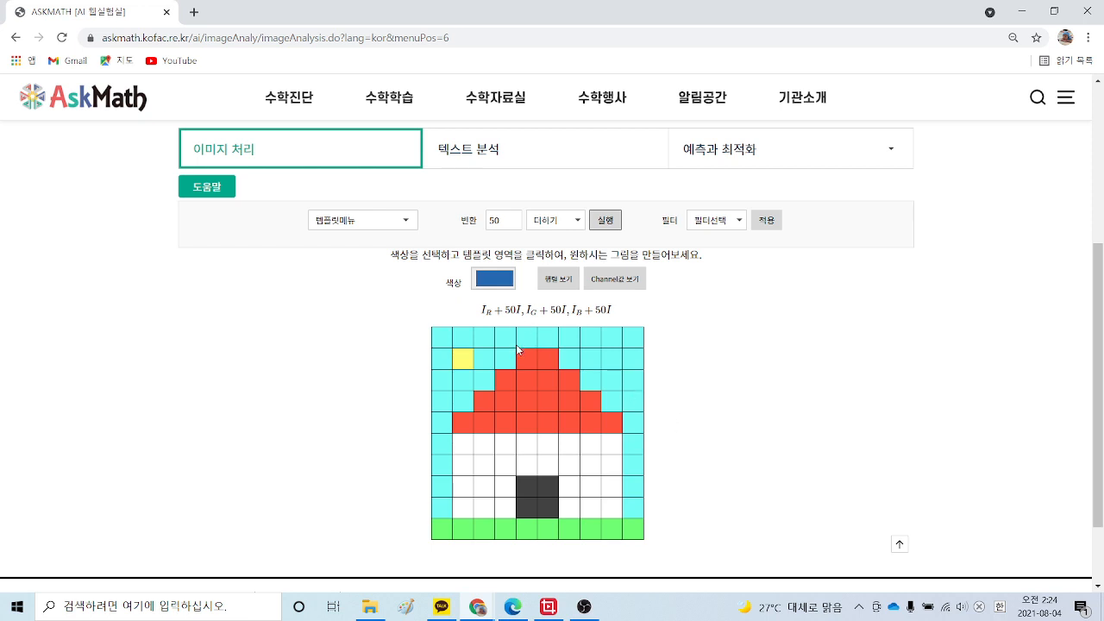
Step: Set the transformation value to 300 and run 더하기 on the brightened house image
left_click(513, 217)
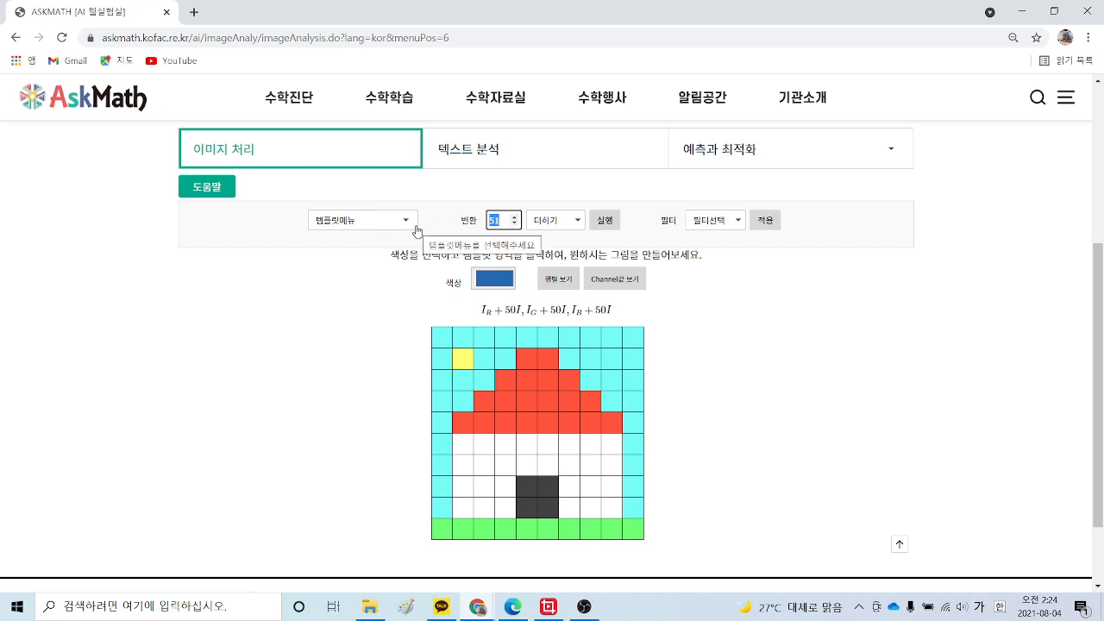
type("300")
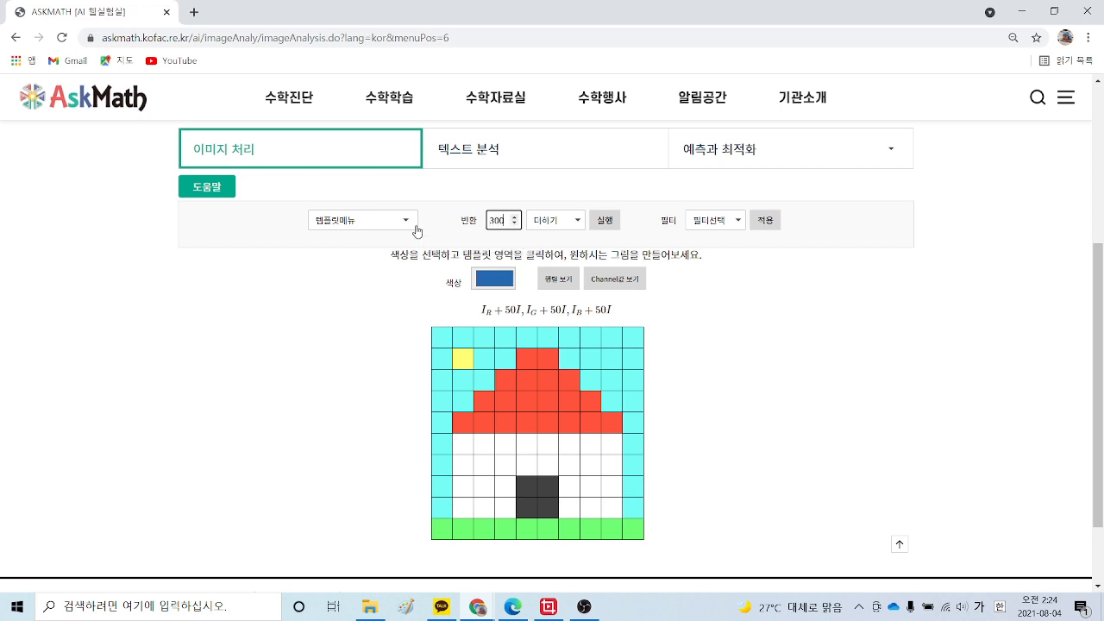
left_click(607, 223)
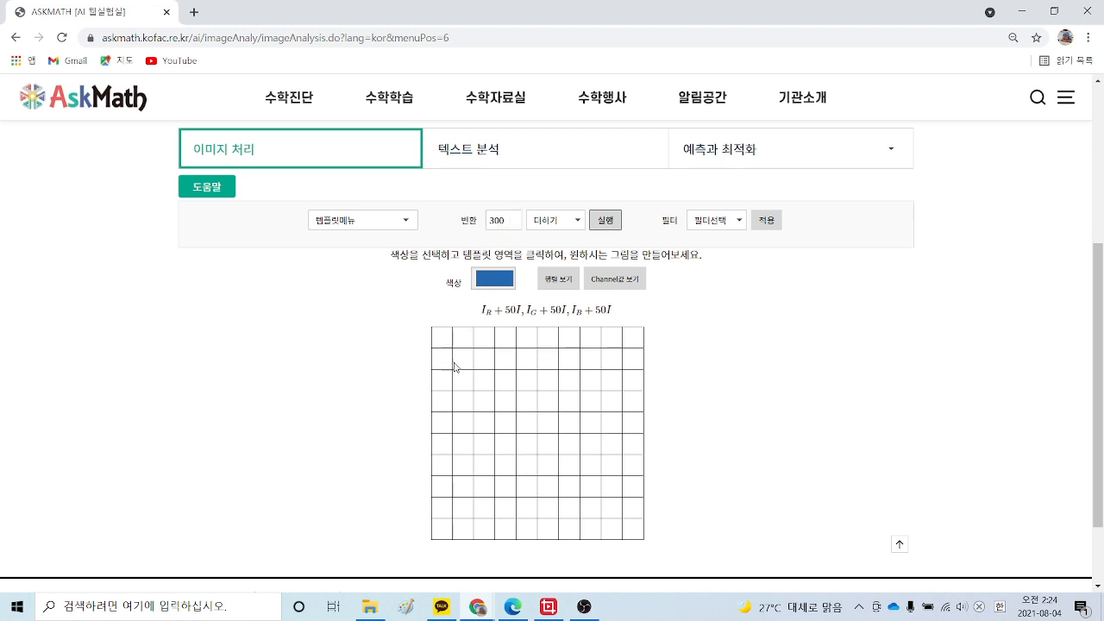
Step: Run the 빼기 (subtract) transformation with a value of 500 on the all-white image
left_click(541, 226)
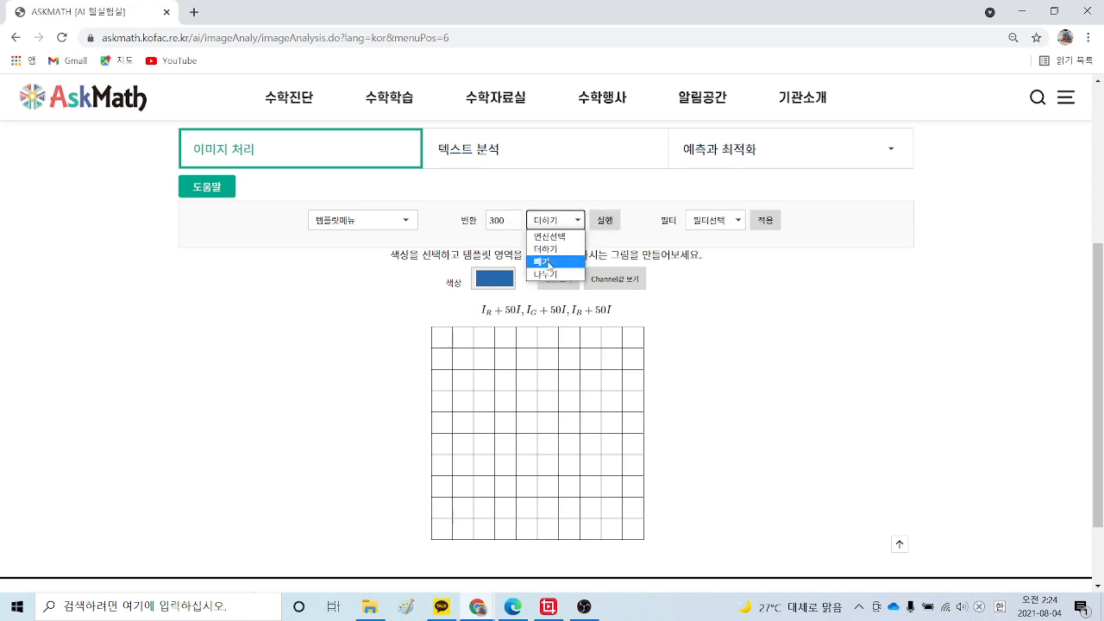
left_click(542, 261)
left_click(501, 220)
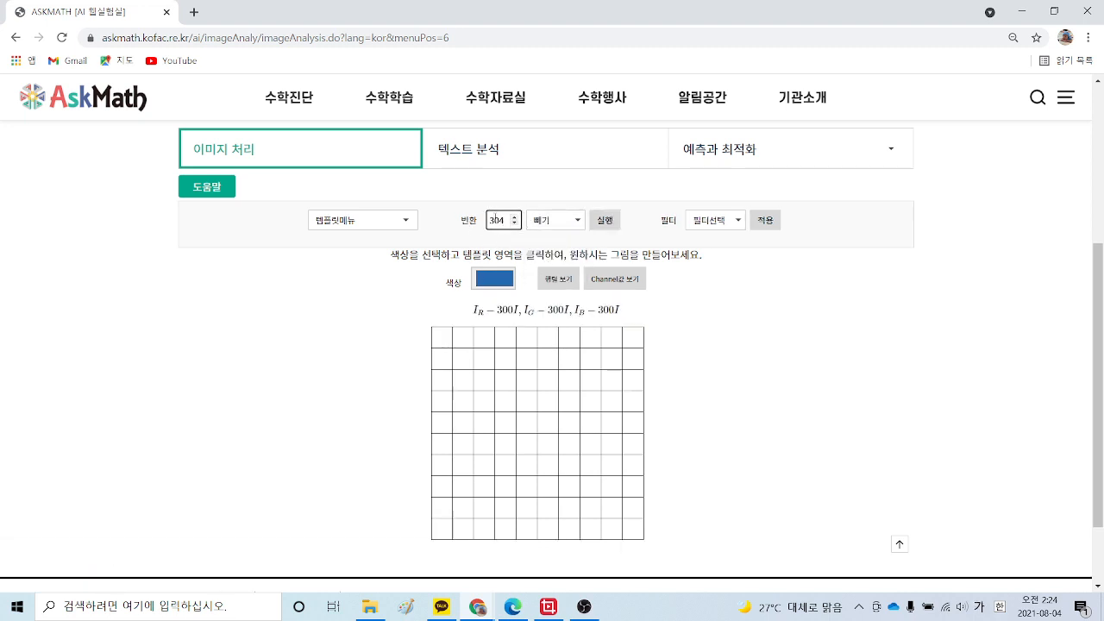
left_click_drag(490, 221, 525, 242)
type("500")
left_click(605, 222)
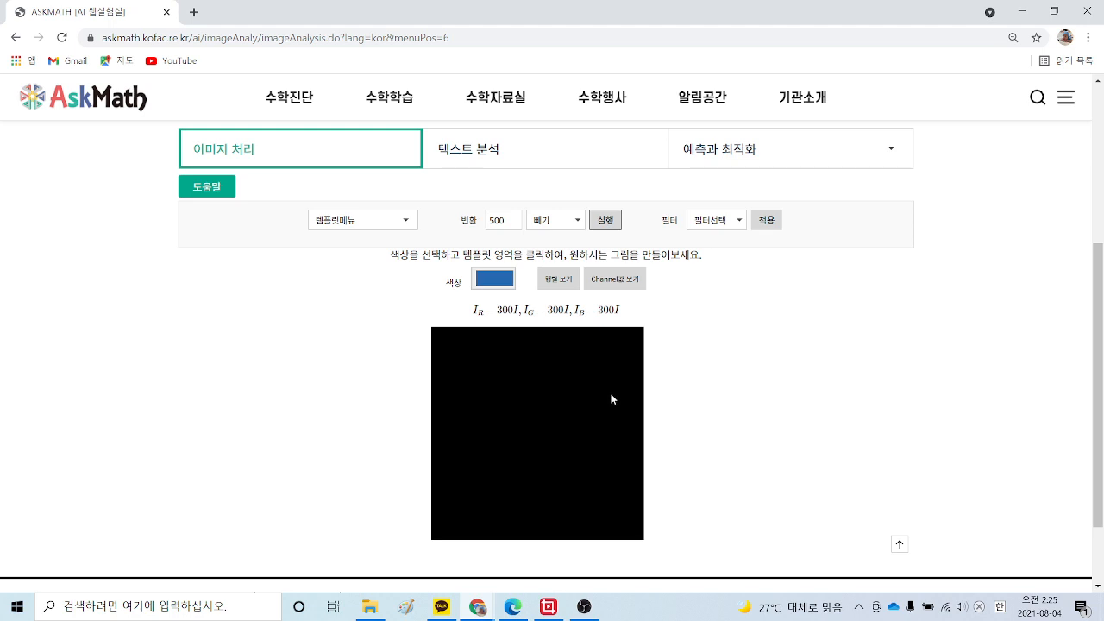
Step: Load the cactus image with 템플릿가져오기3 and display its RGB matrices and channel values
left_click(377, 223)
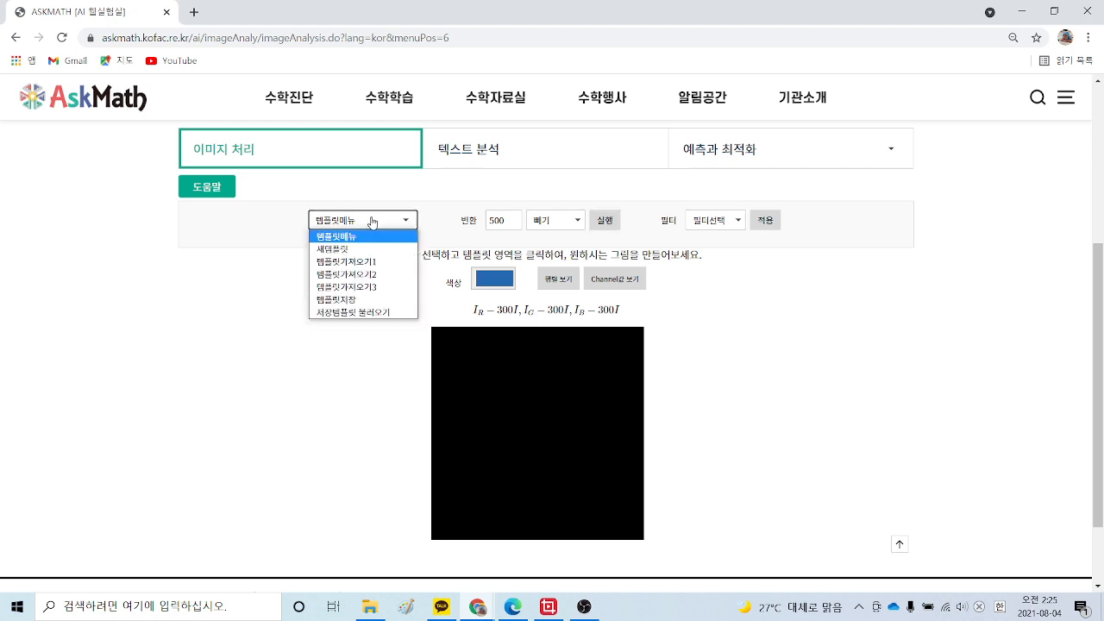
left_click(357, 287)
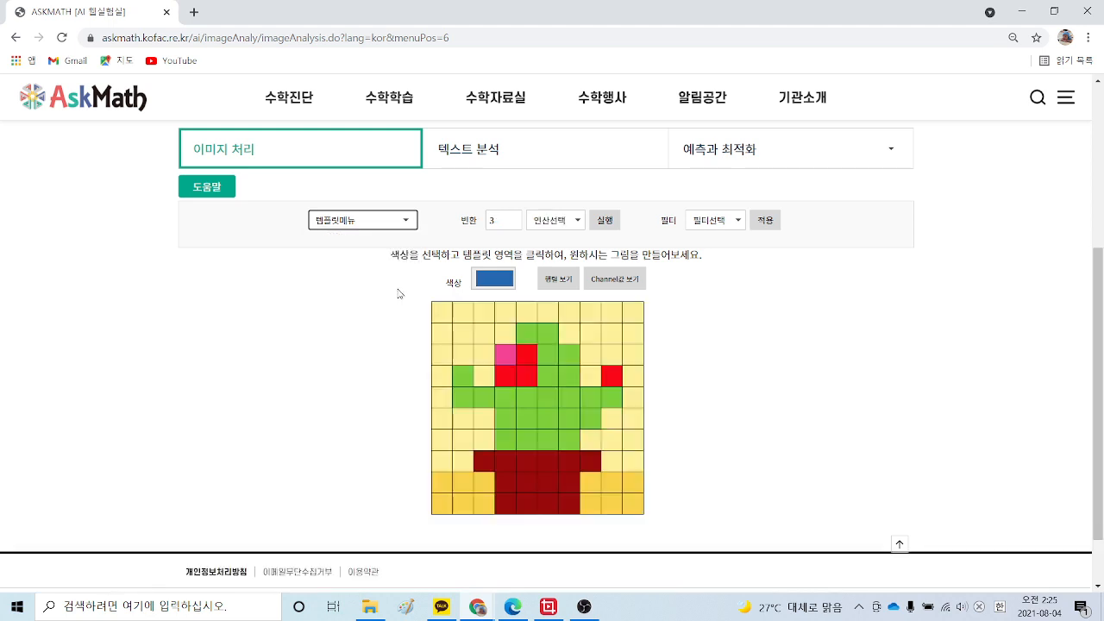
left_click(565, 282)
scroll(561, 282, "down", 1)
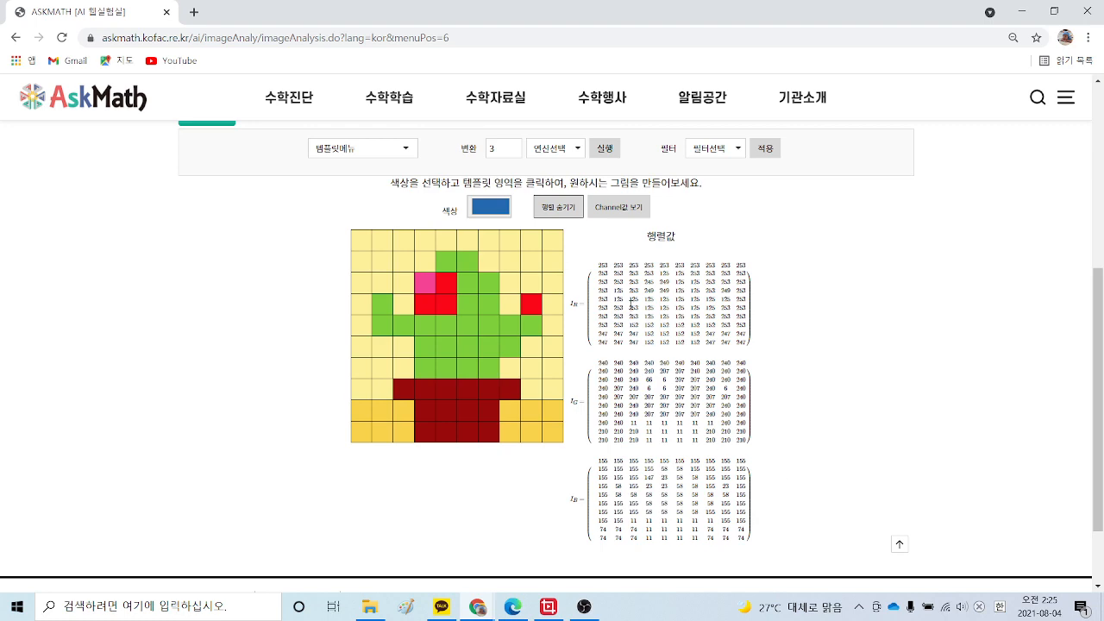
left_click(610, 209)
scroll(610, 219, "down", 2)
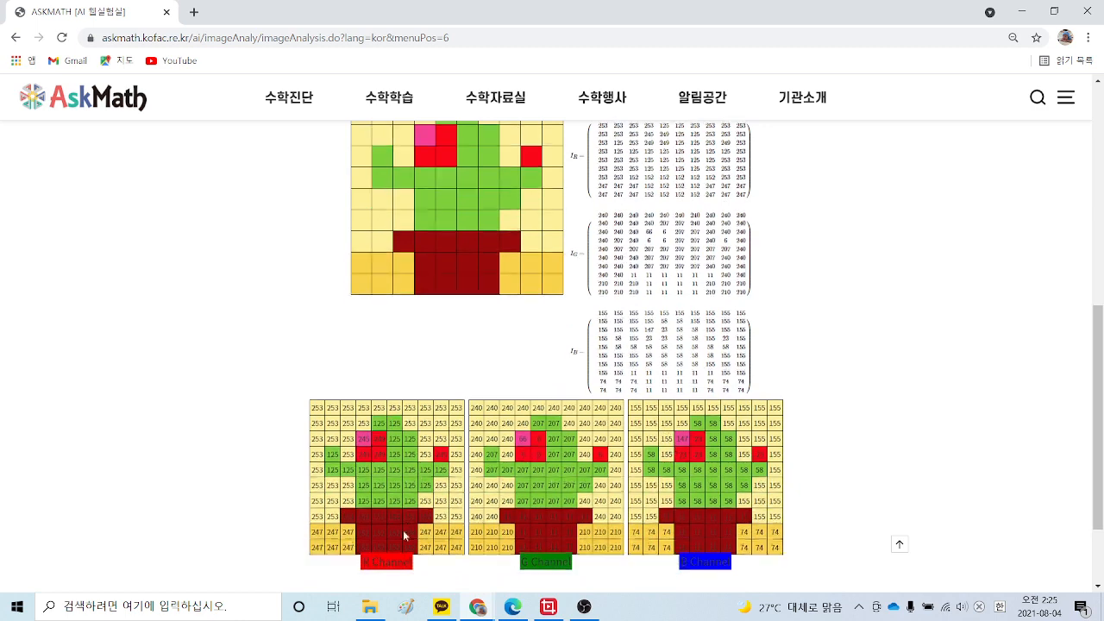
scroll(402, 530, "down", 2)
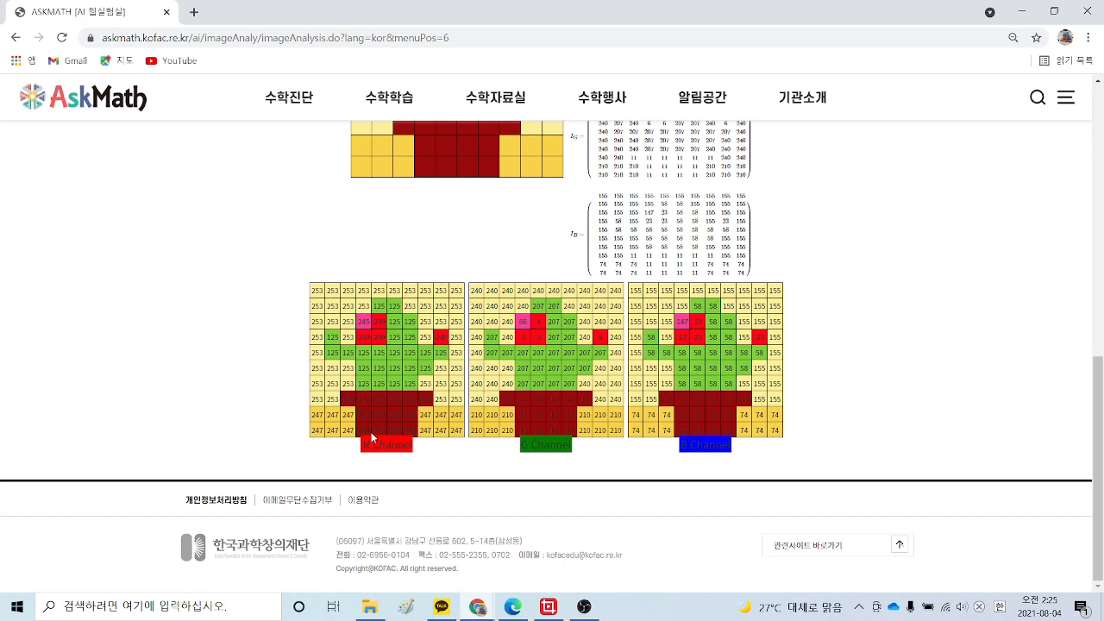
Step: Apply the 그레이 (gray) filter to the cactus image
scroll(371, 433, "up", 4)
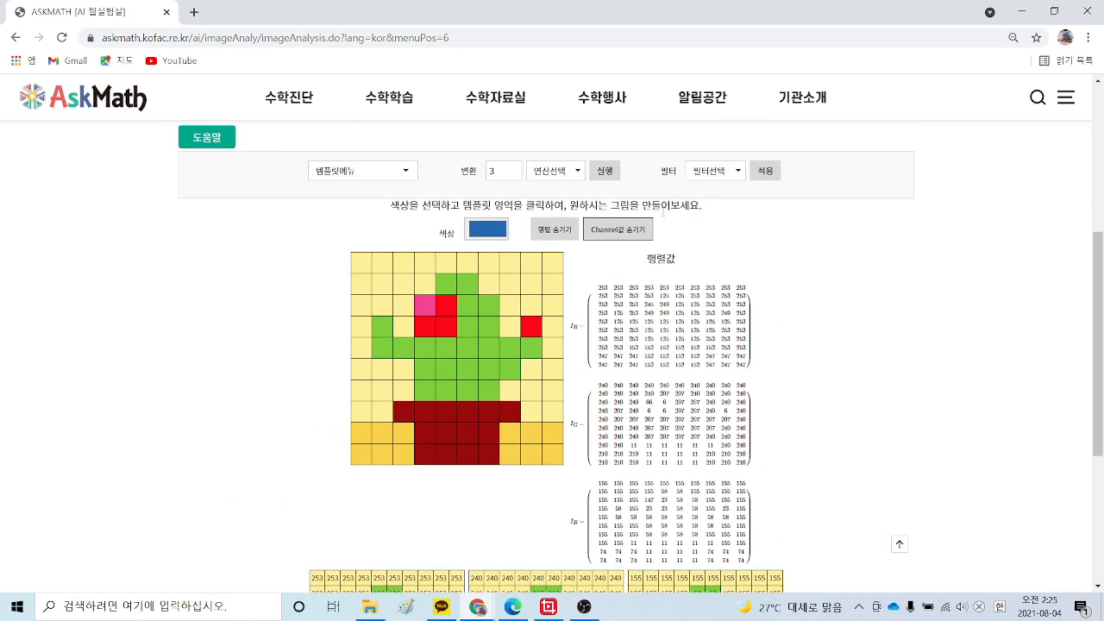
left_click(723, 256)
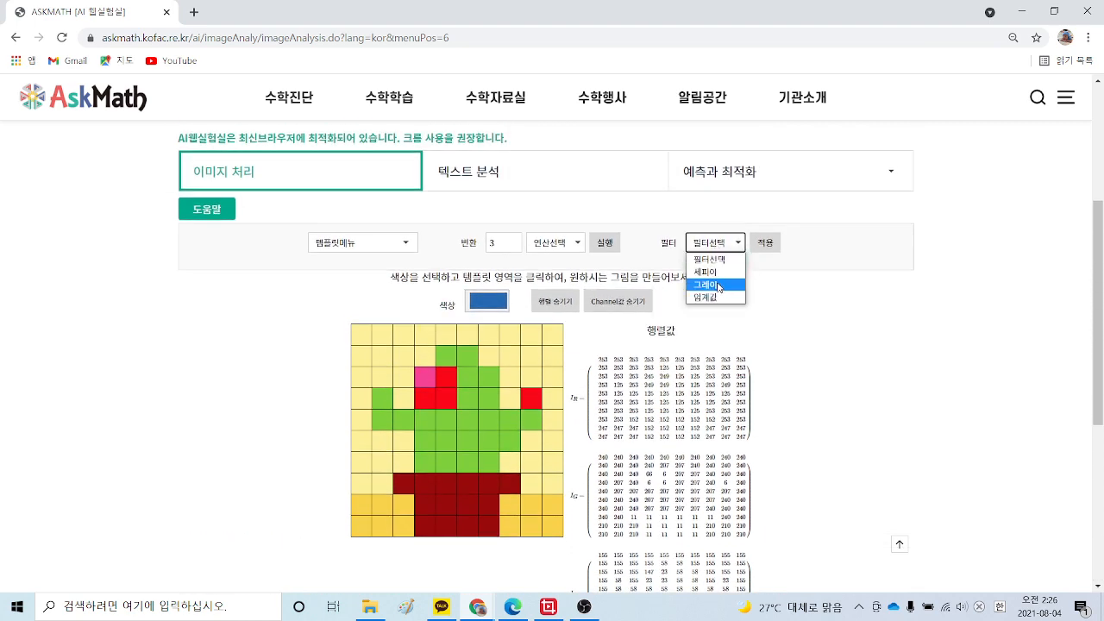
left_click(720, 286)
left_click(766, 245)
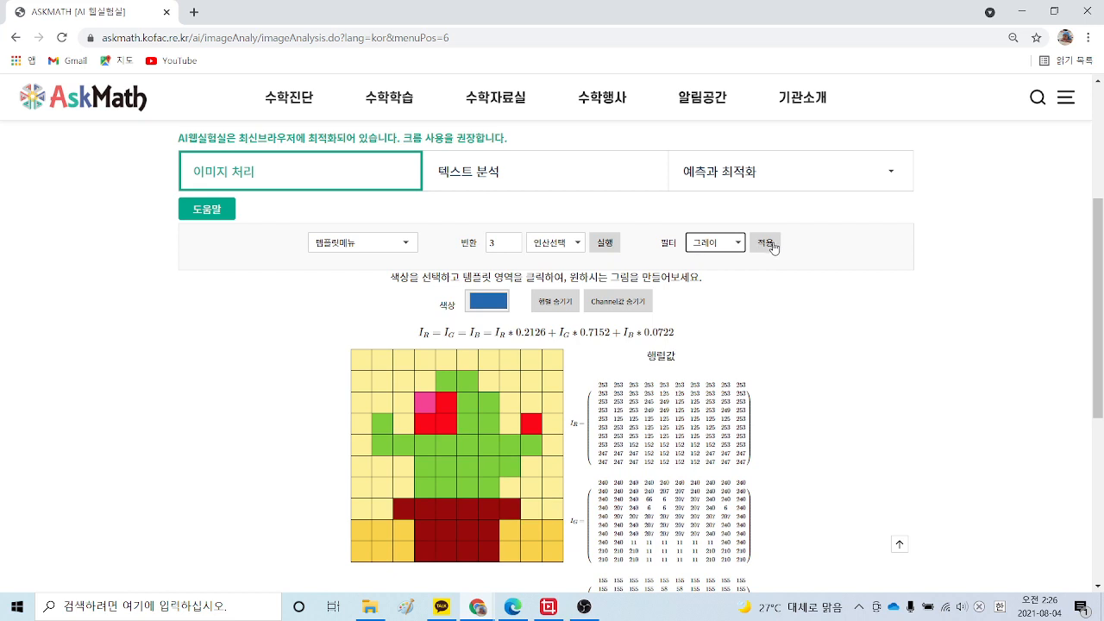
scroll(750, 268, "down", 1)
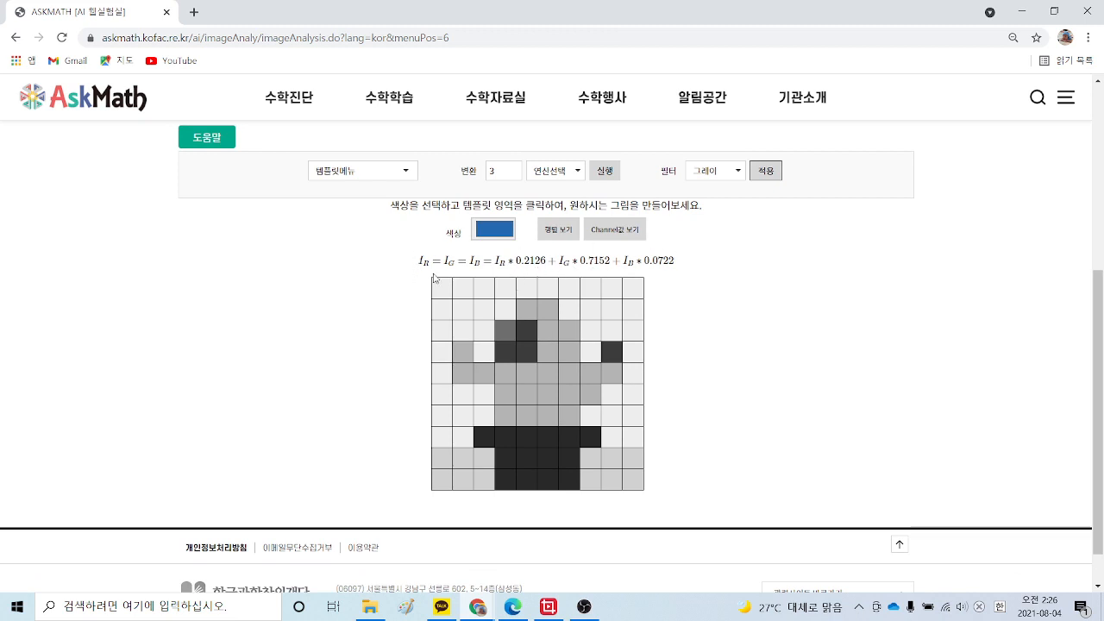
Step: Display the RGB matrices and channel values of the grayscale cactus and compare them across the R, G and B channels
left_click(556, 229)
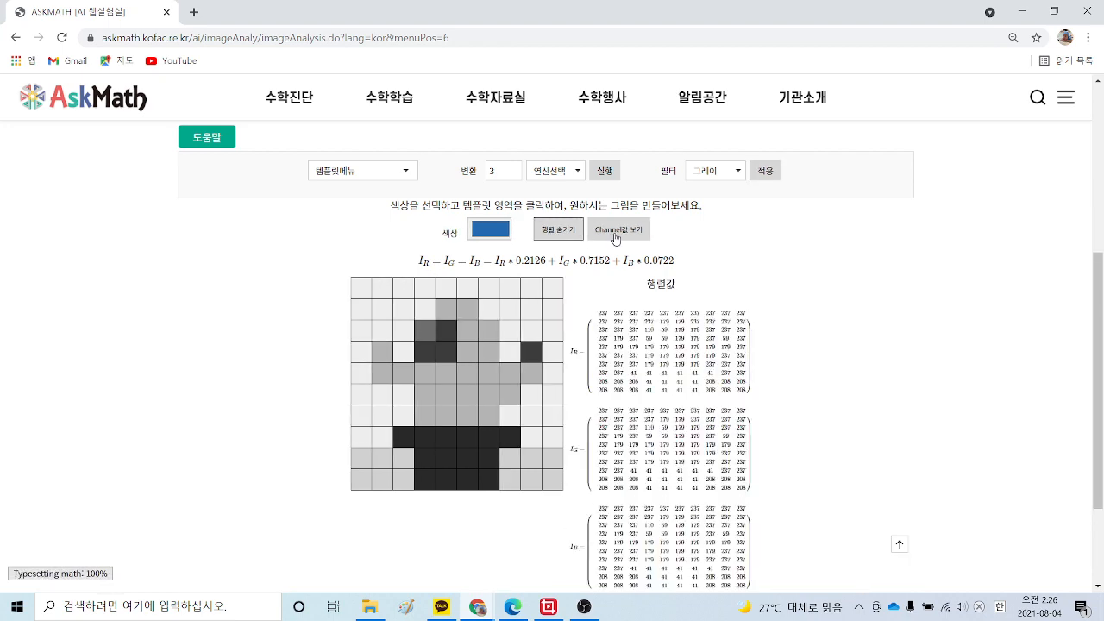
left_click(616, 233)
scroll(618, 259, "down", 4)
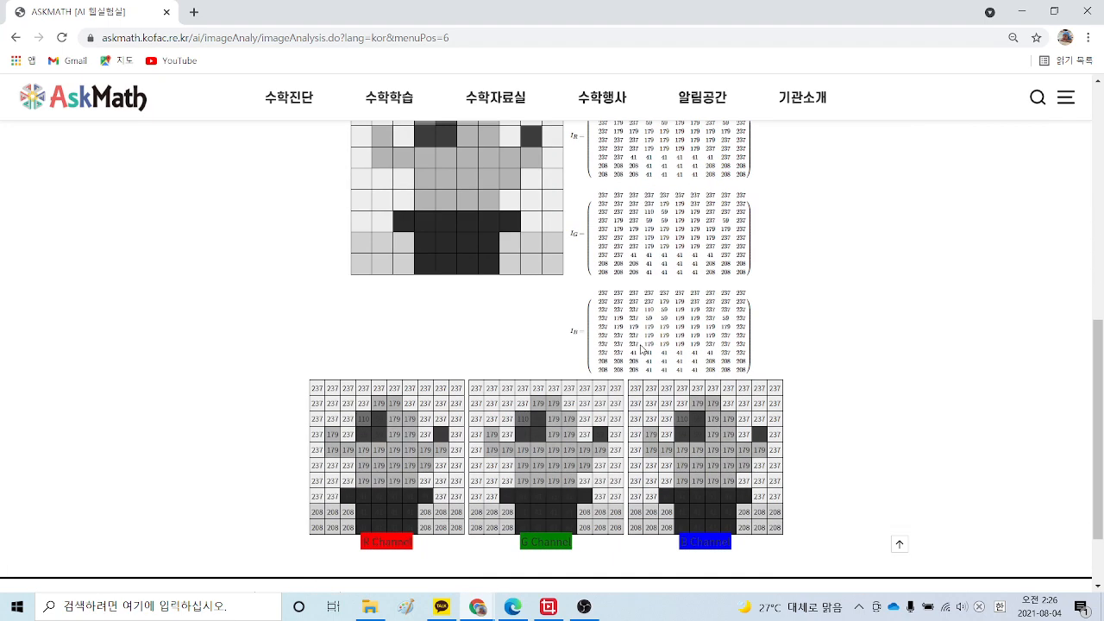
scroll(674, 339, "up", 3)
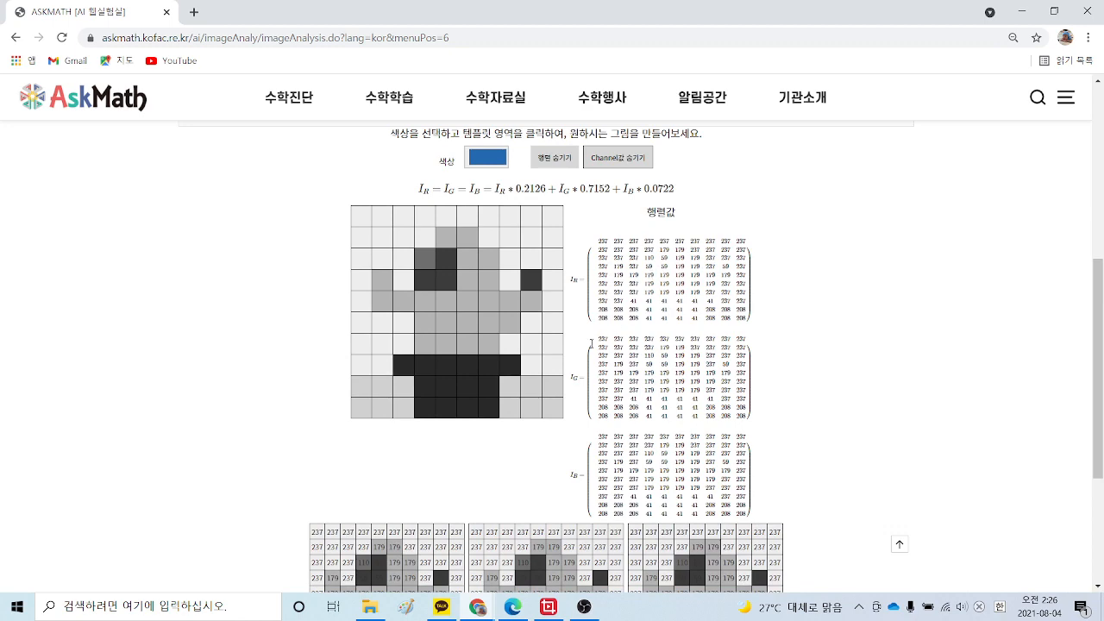
scroll(590, 344, "up", 2)
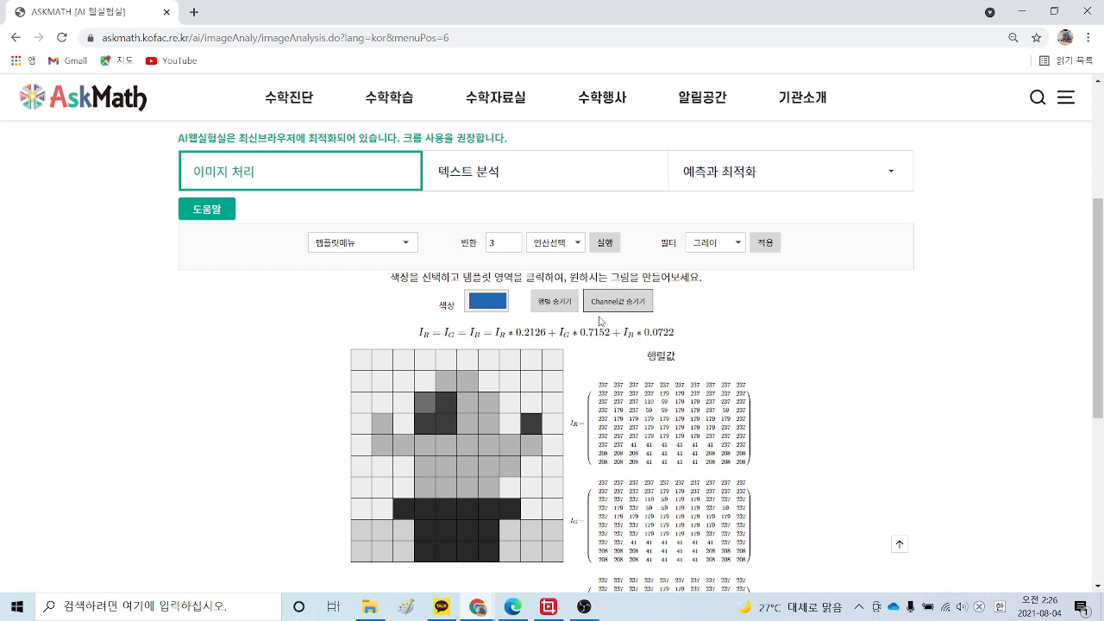
scroll(514, 360, "down", 1)
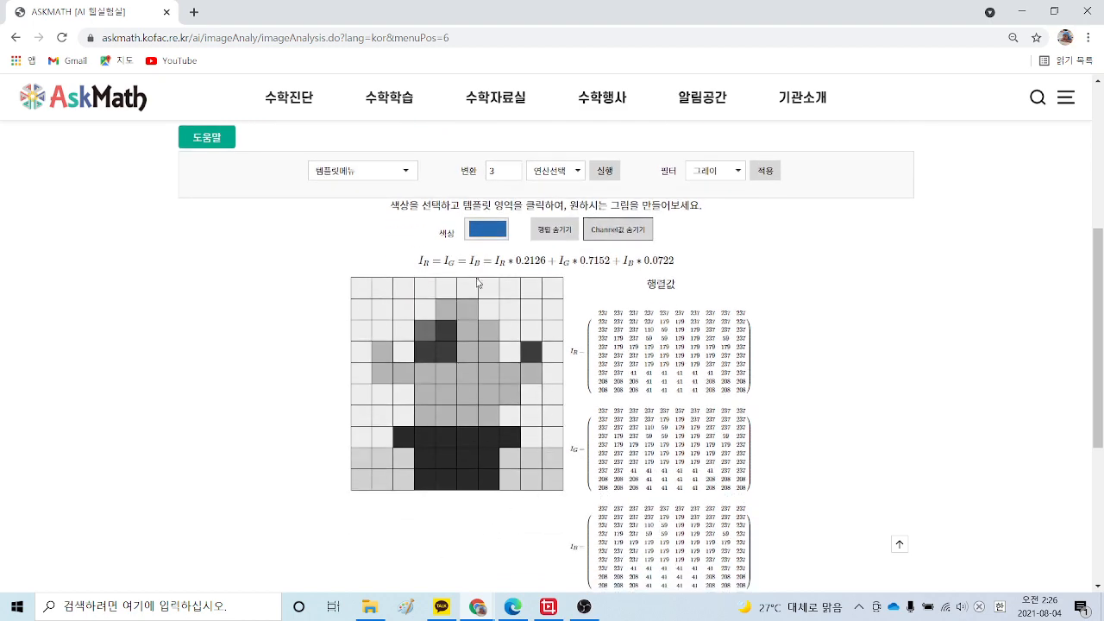
scroll(604, 388, "down", 2)
scroll(380, 535, "down", 1)
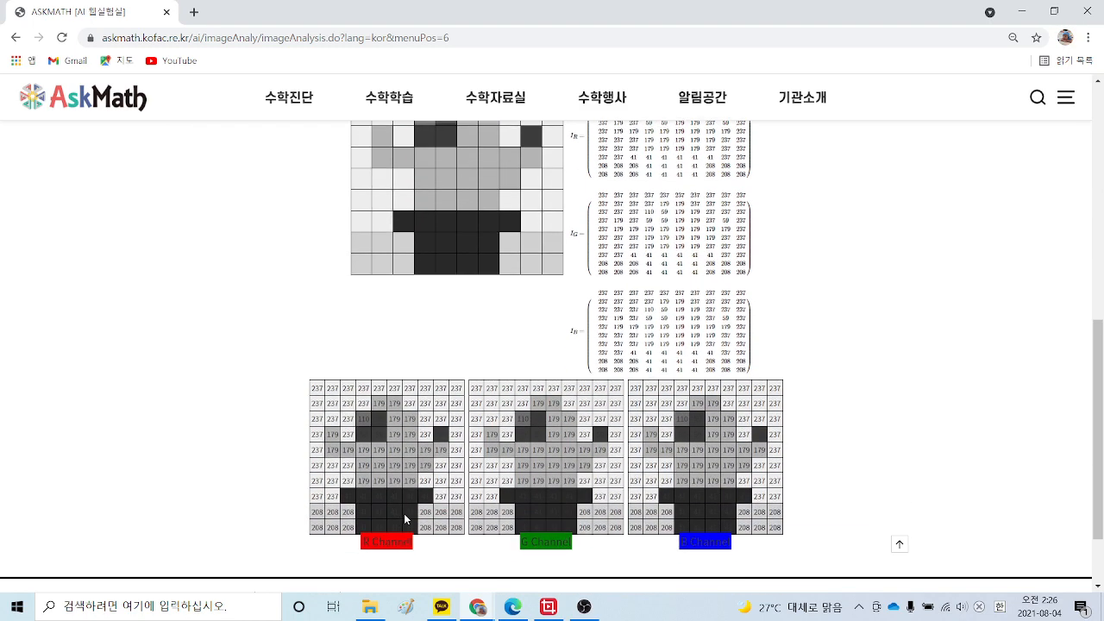
scroll(483, 242, "up", 4)
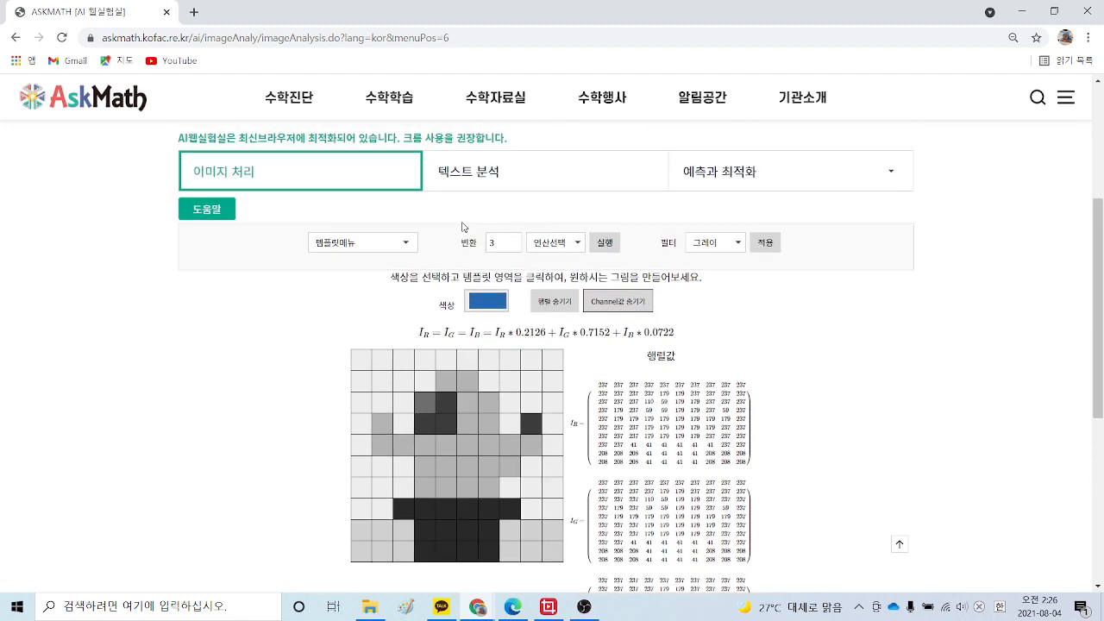